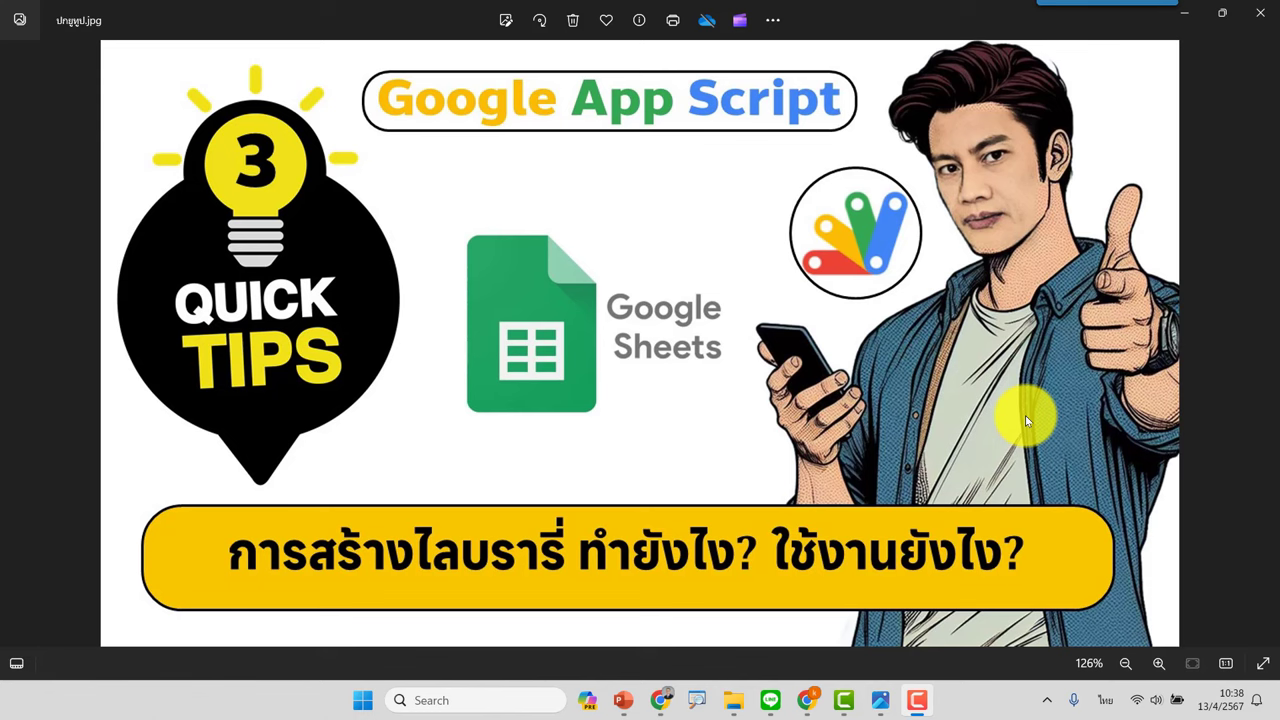
Step: Bring the Chrome window with the contact-data Google Sheets spreadsheet to the front
click(812, 702)
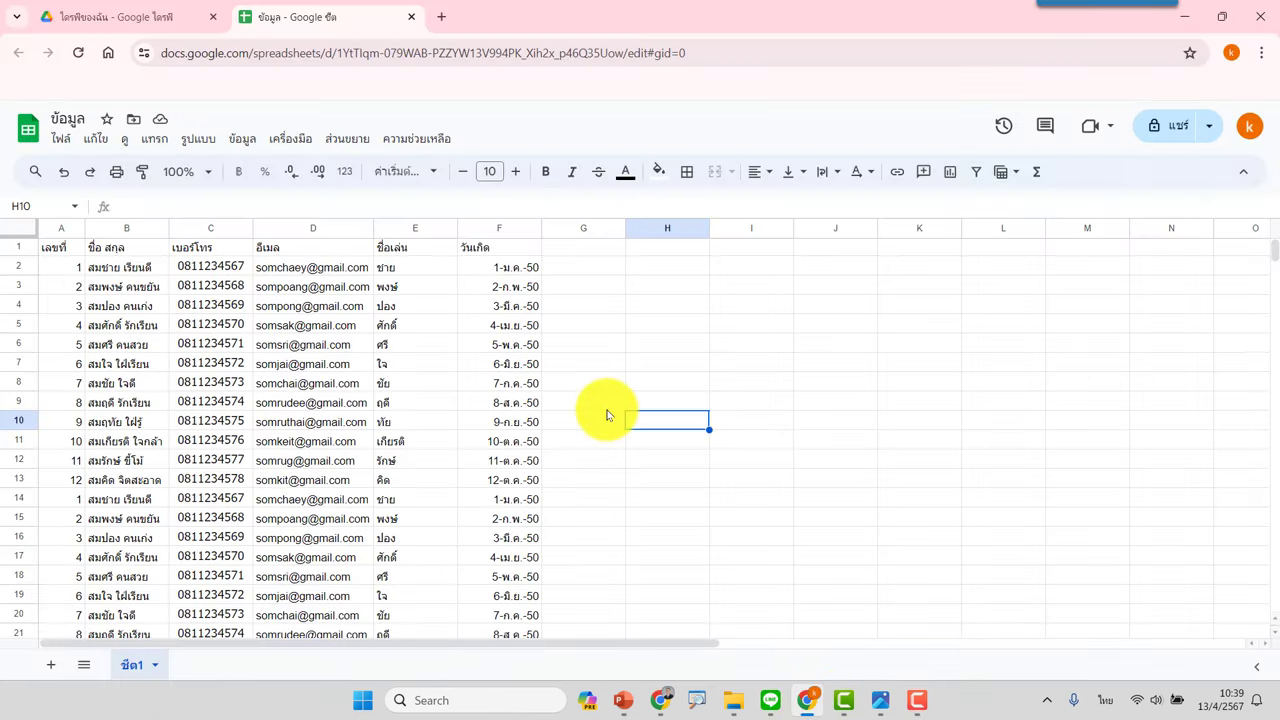
Step: Select cell G2 in the repeating contact list, then switch to the My Drive tab
click(580, 268)
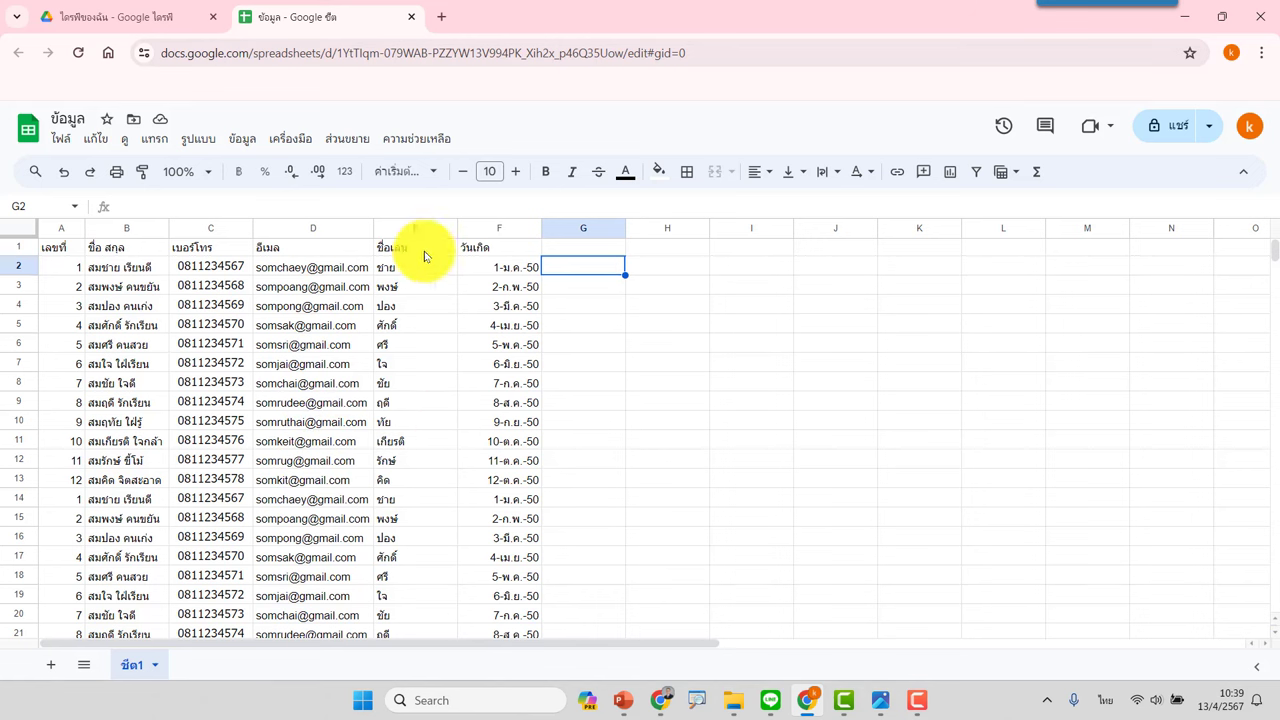
click(168, 21)
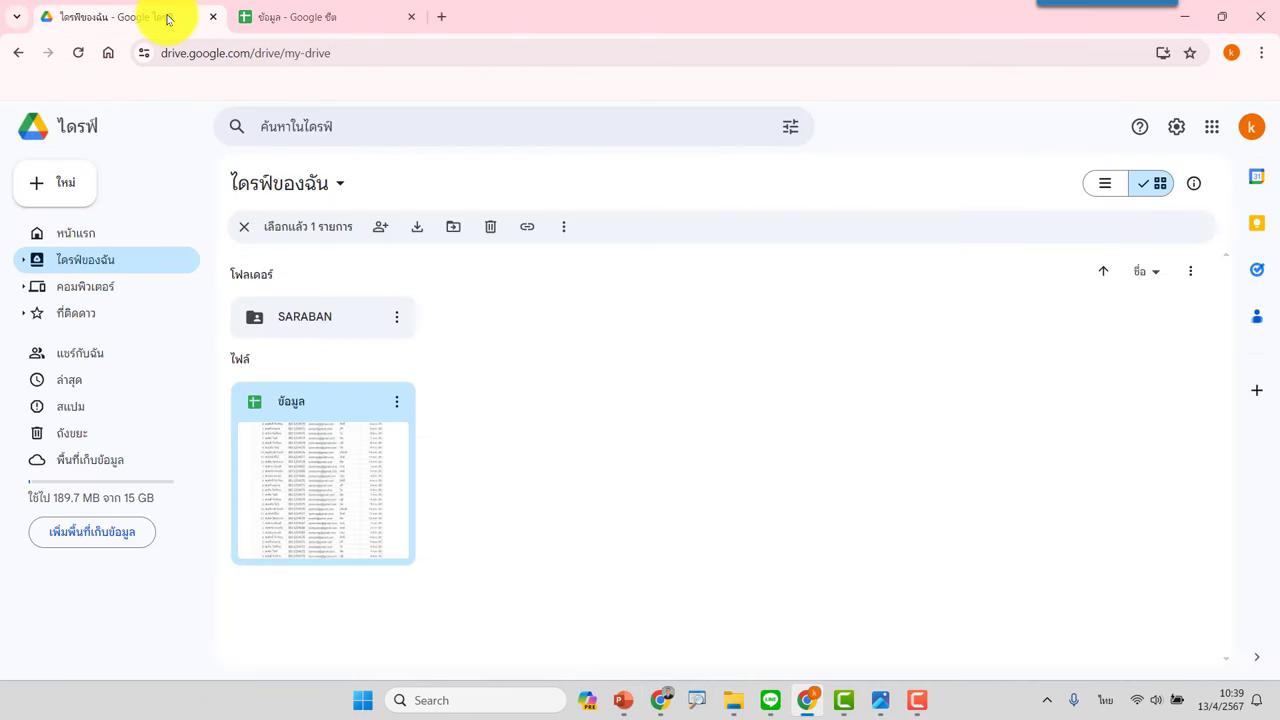
Step: Create a new Google Apps Script project from the My Drive right-click More menu
click(643, 395)
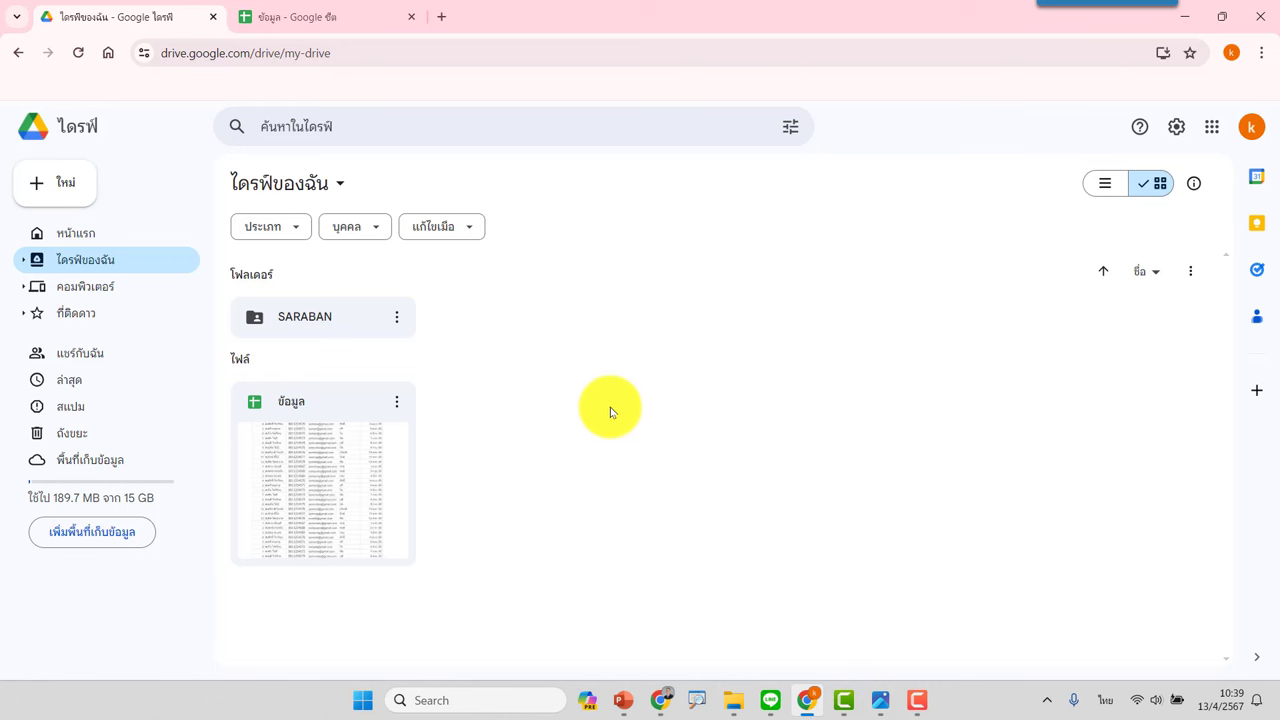
right_click(502, 362)
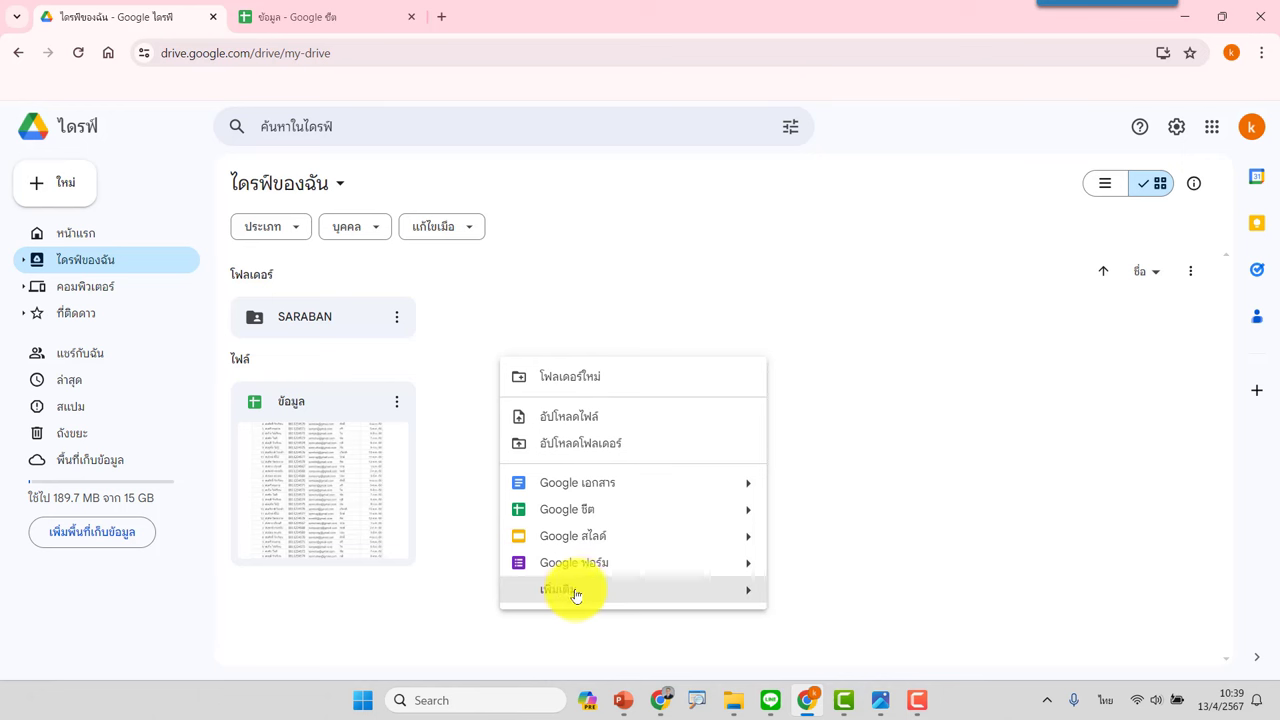
mouse_move(571, 595)
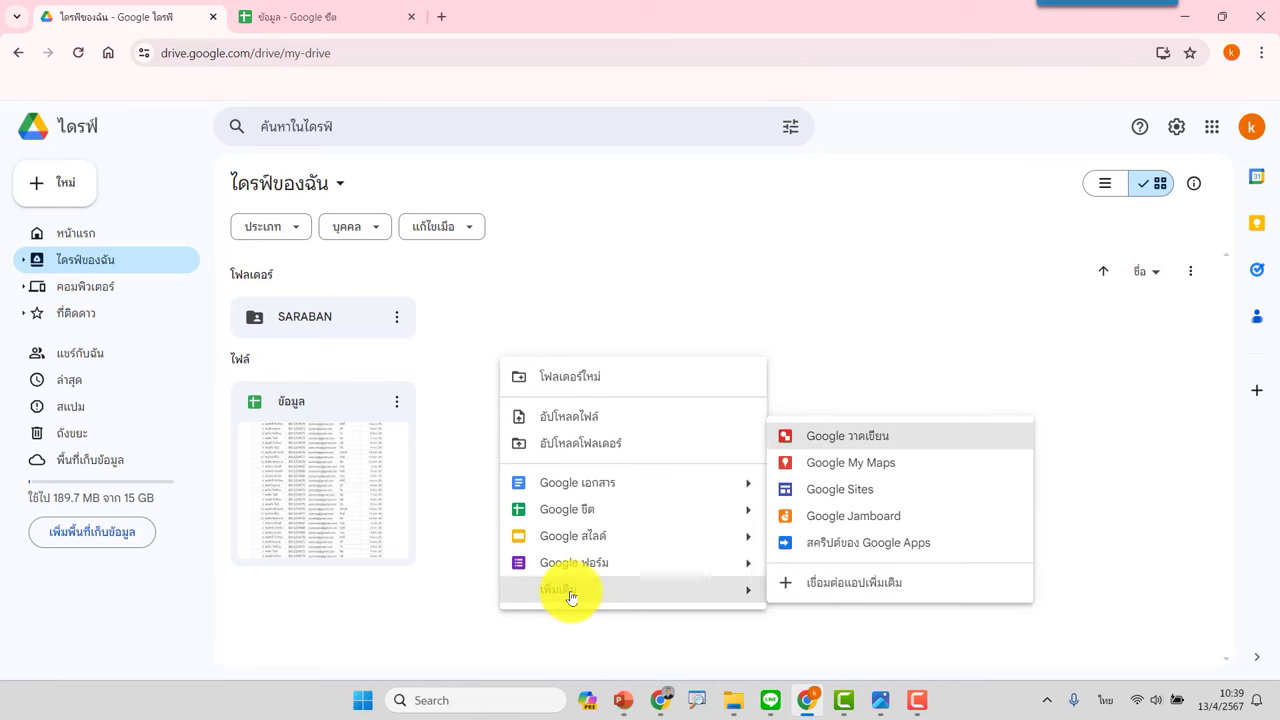
click(862, 545)
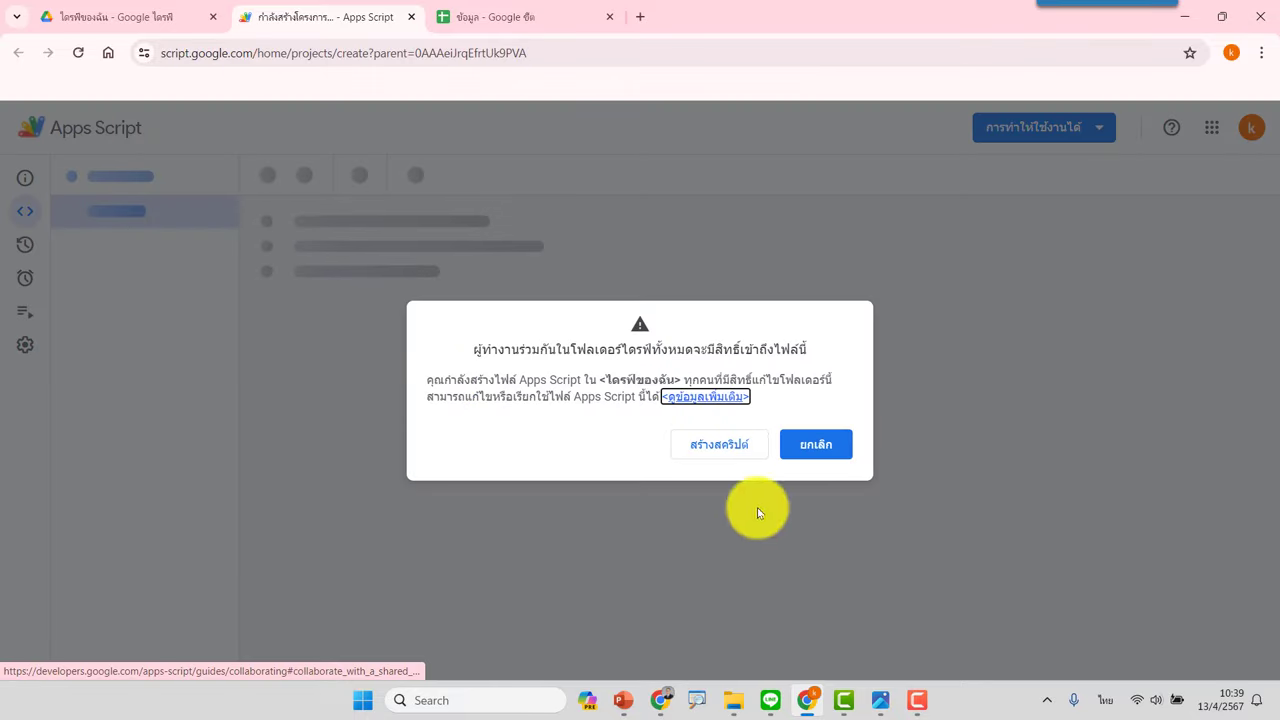
Step: Confirm Create script, then open the Apps Script Training samples documentation from Help
click(722, 447)
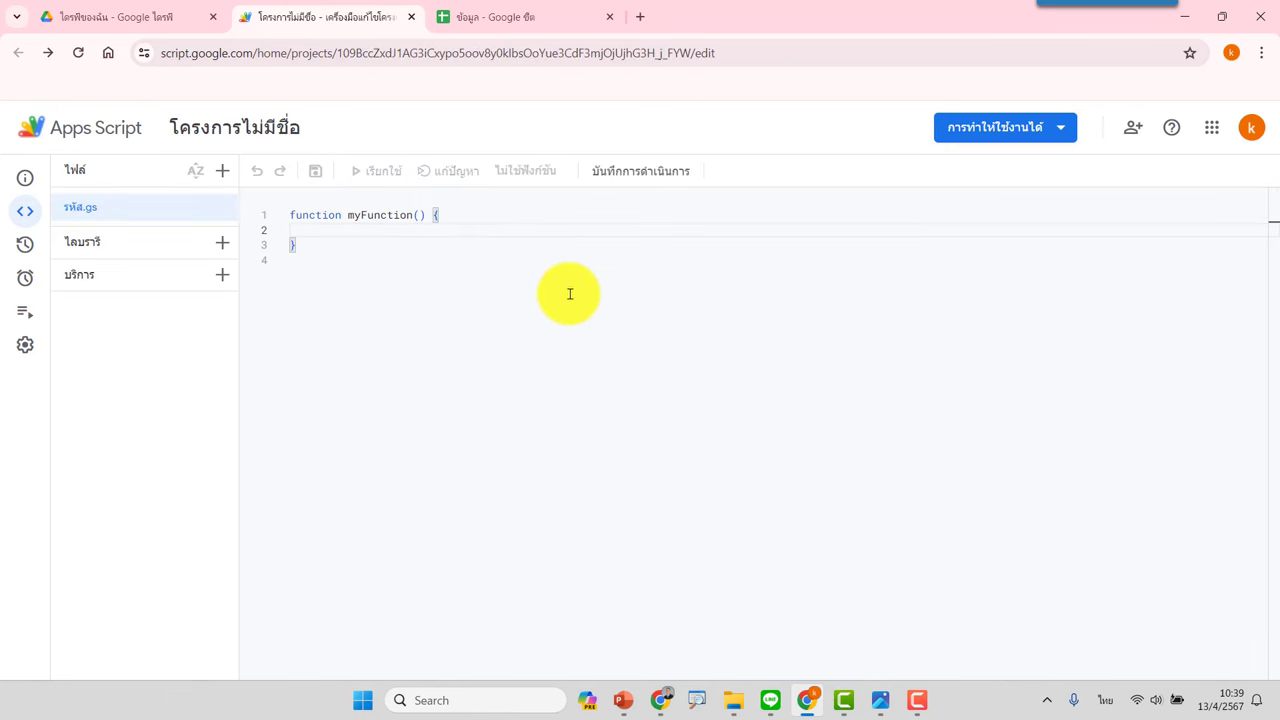
click(1174, 133)
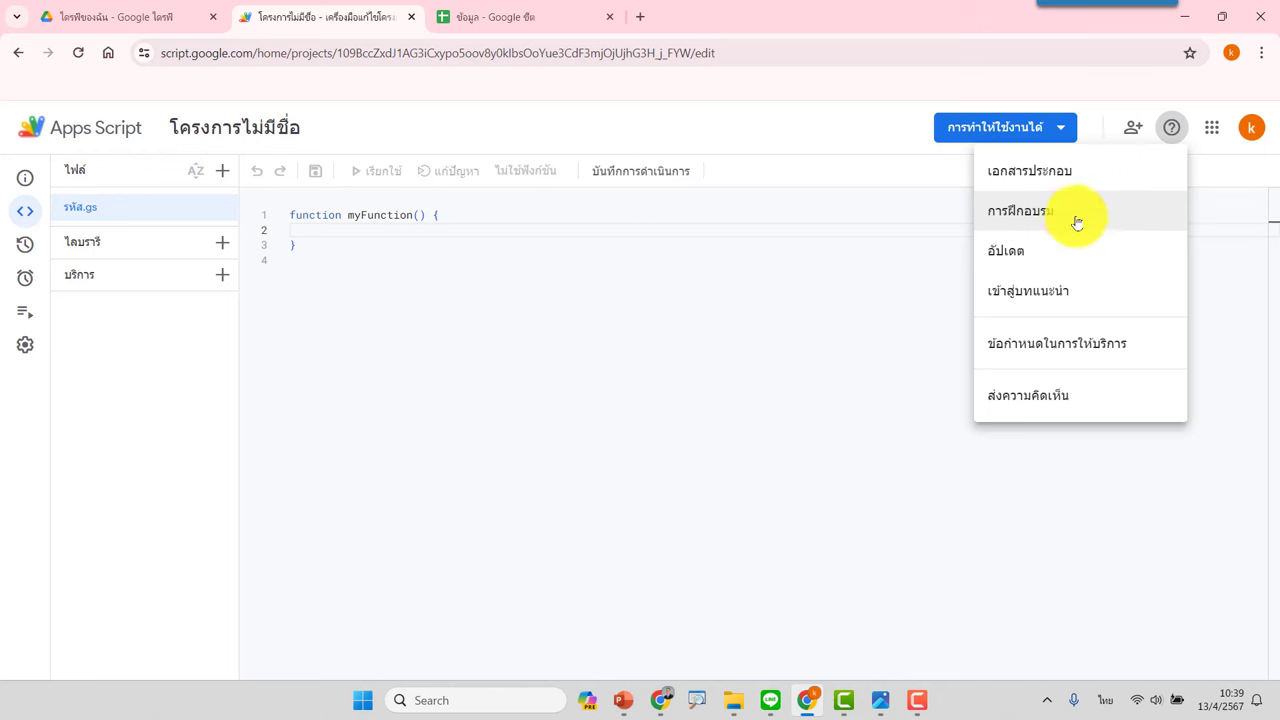
click(1014, 216)
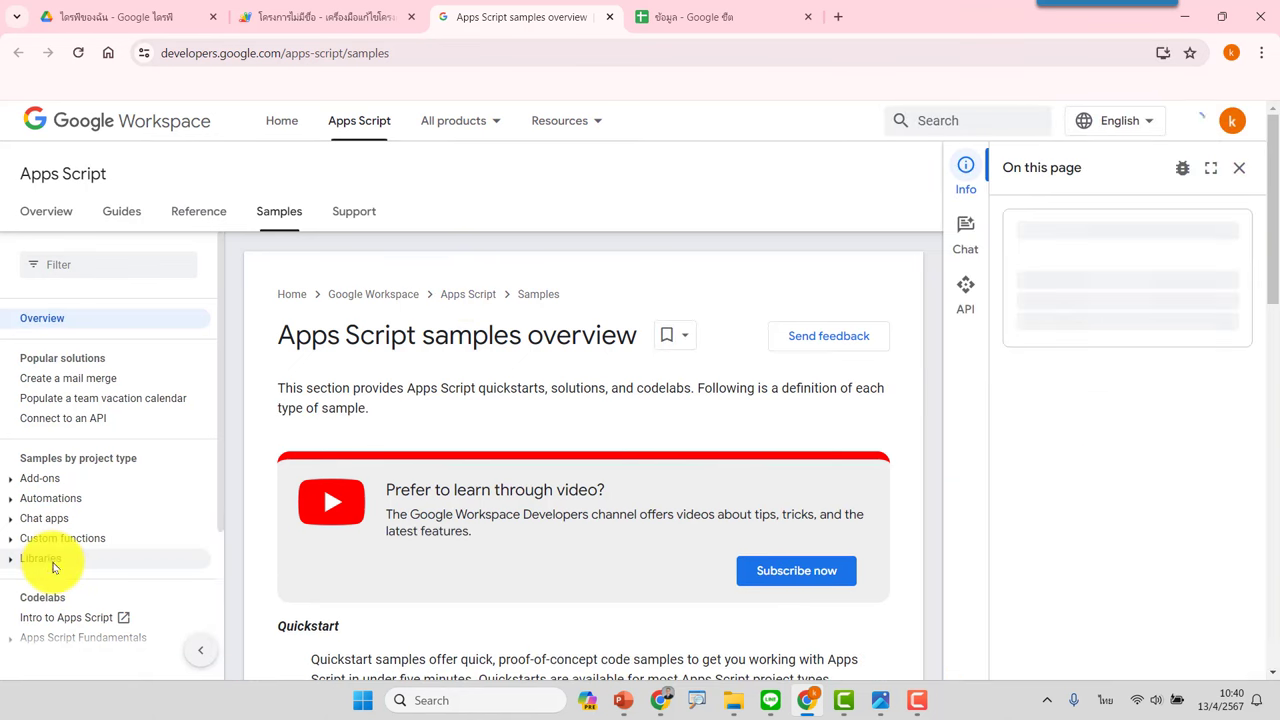
Step: Open the Libraries > Quickstart page and scroll down to its sample code
click(53, 563)
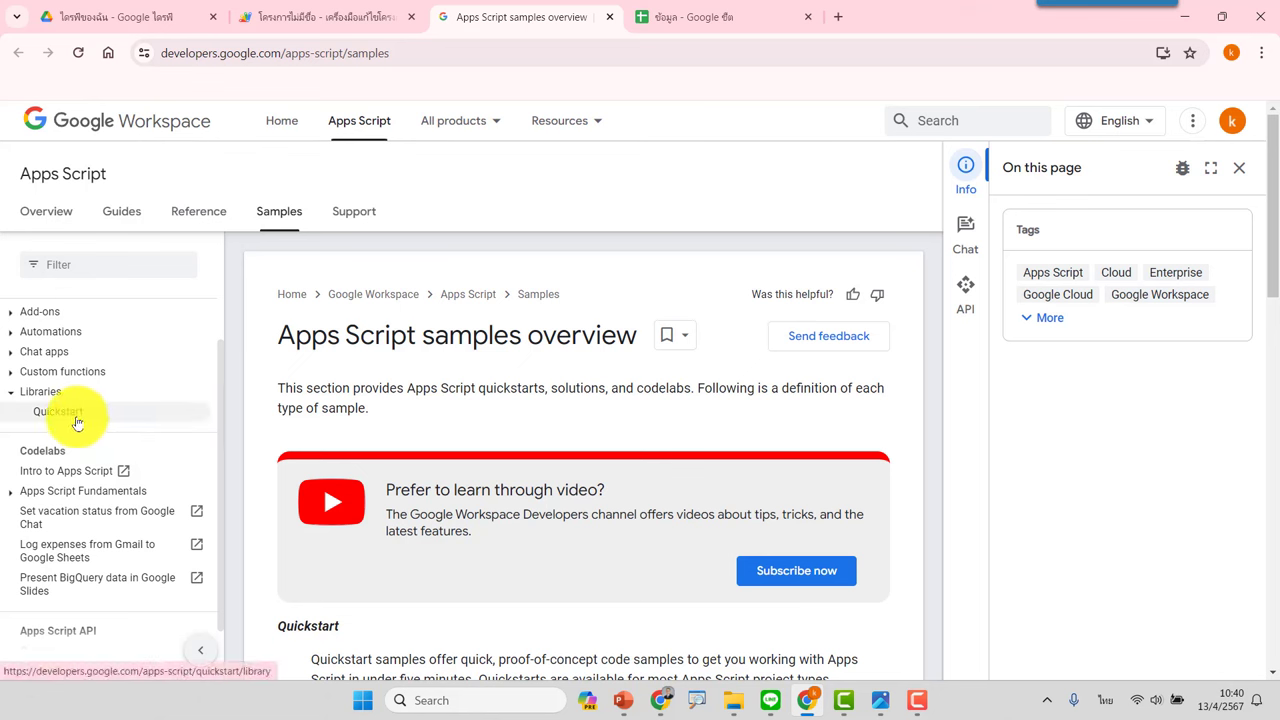
click(68, 416)
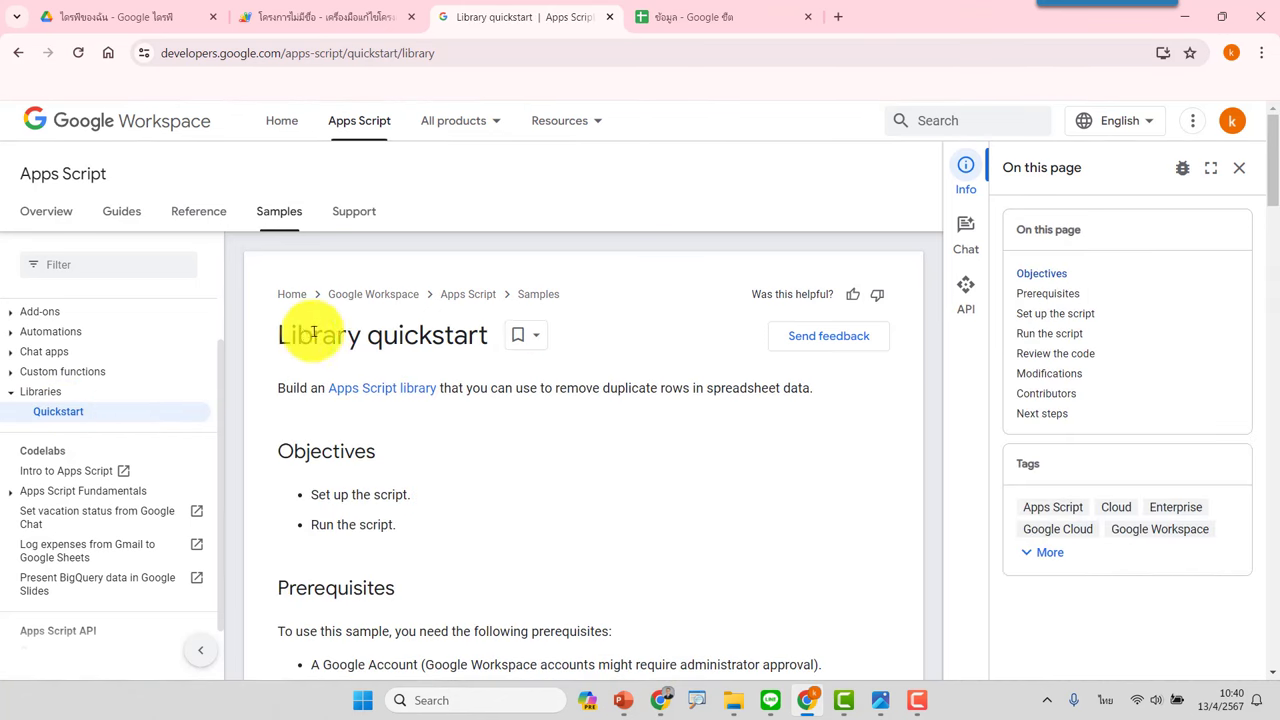
scroll(504, 392, down, 2)
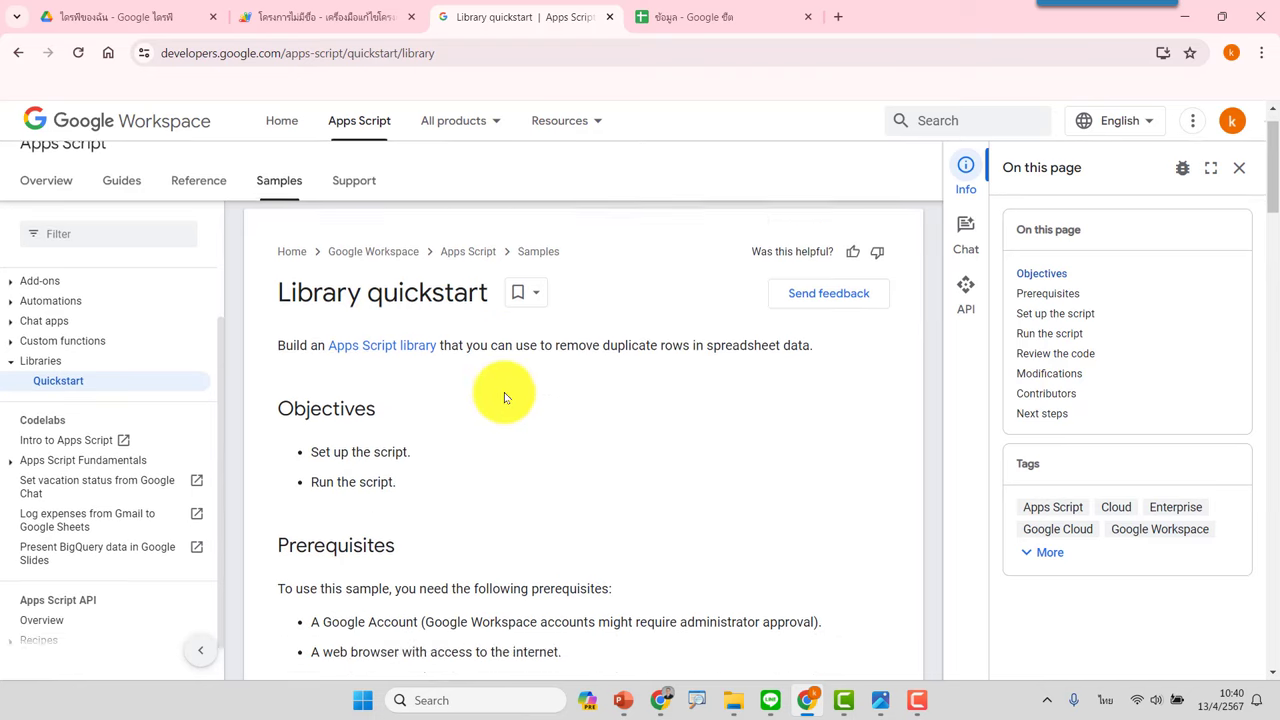
scroll(570, 352, down, 3)
scroll(540, 342, down, 1)
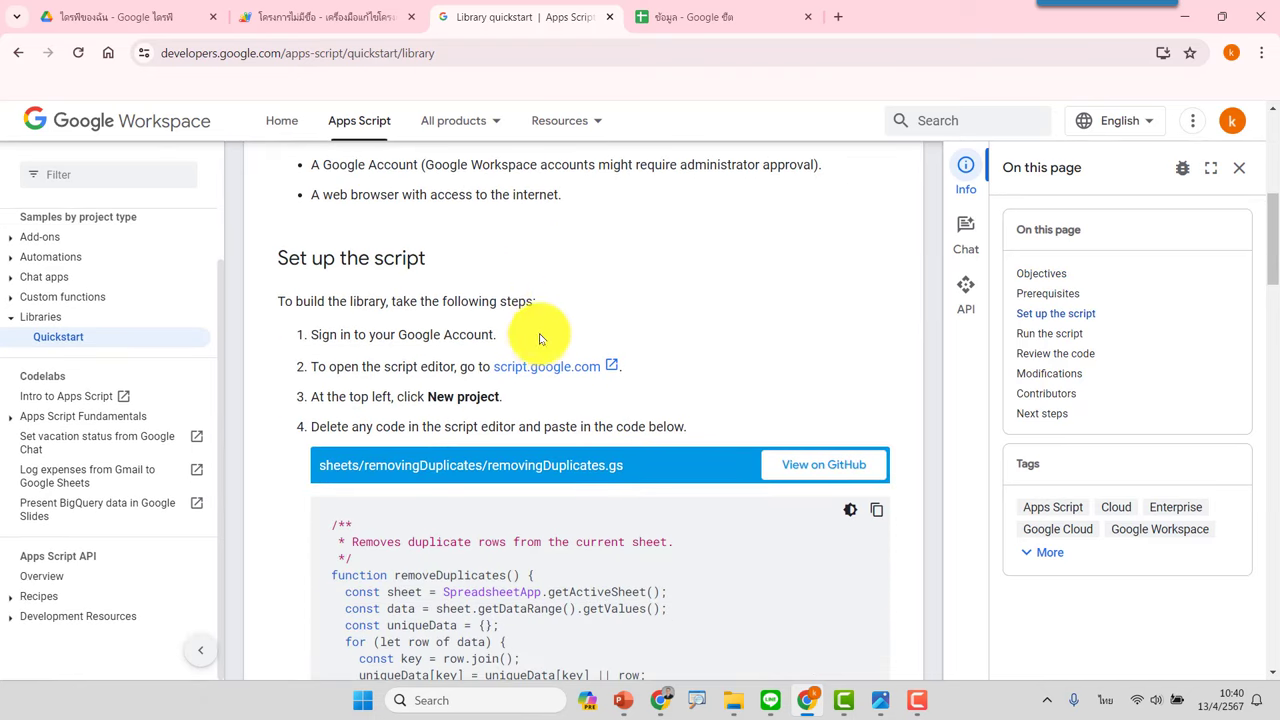
scroll(453, 297, down, 1)
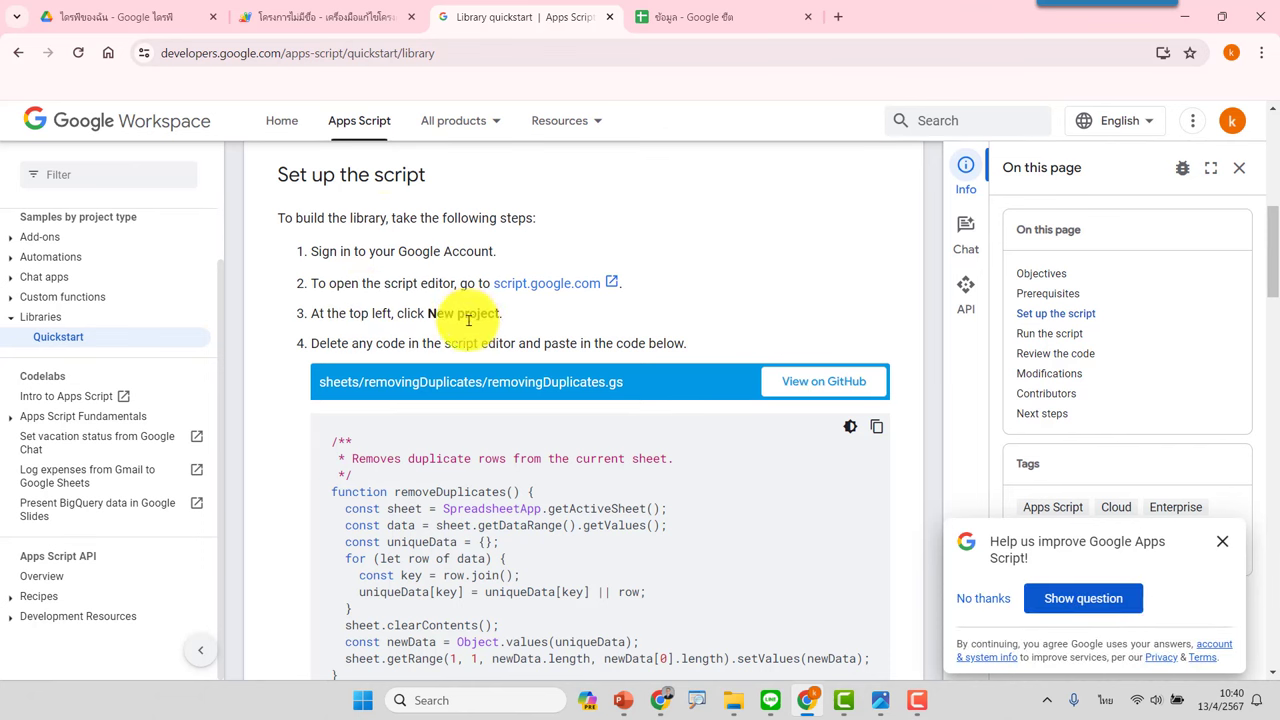
Step: Copy the removeDuplicates sample code and return to the untitled script editor
click(332, 16)
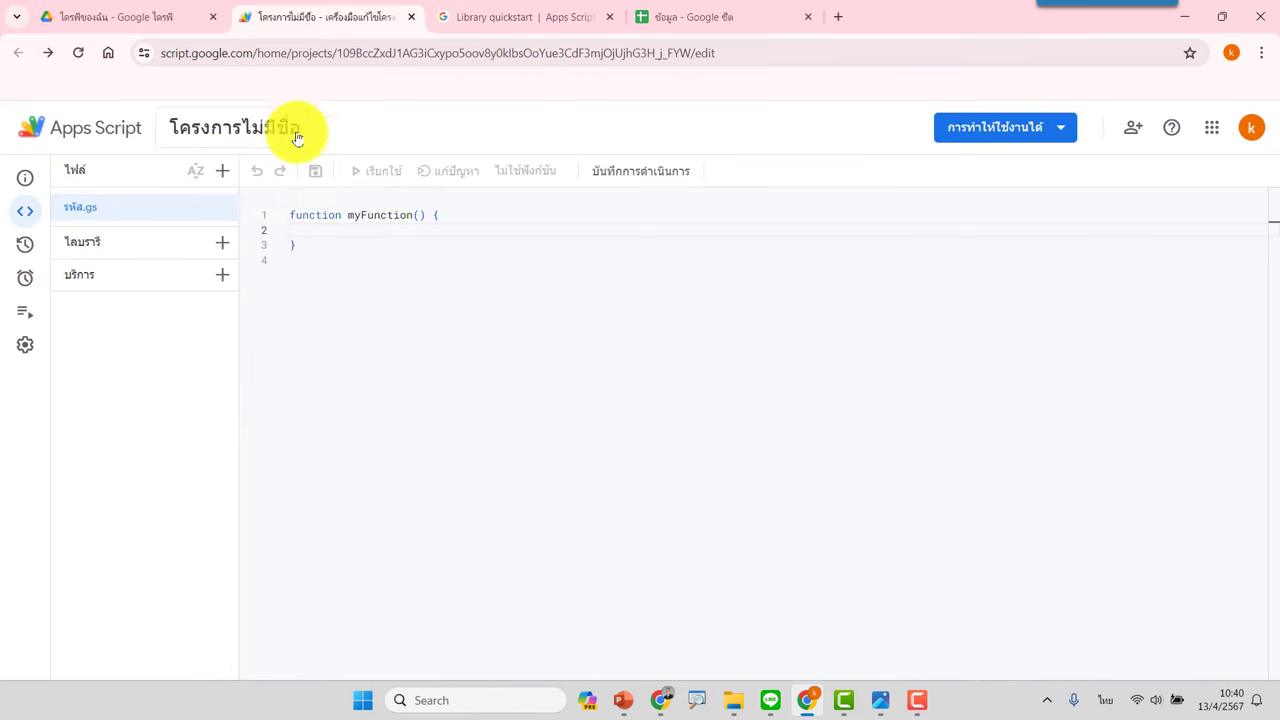
click(560, 17)
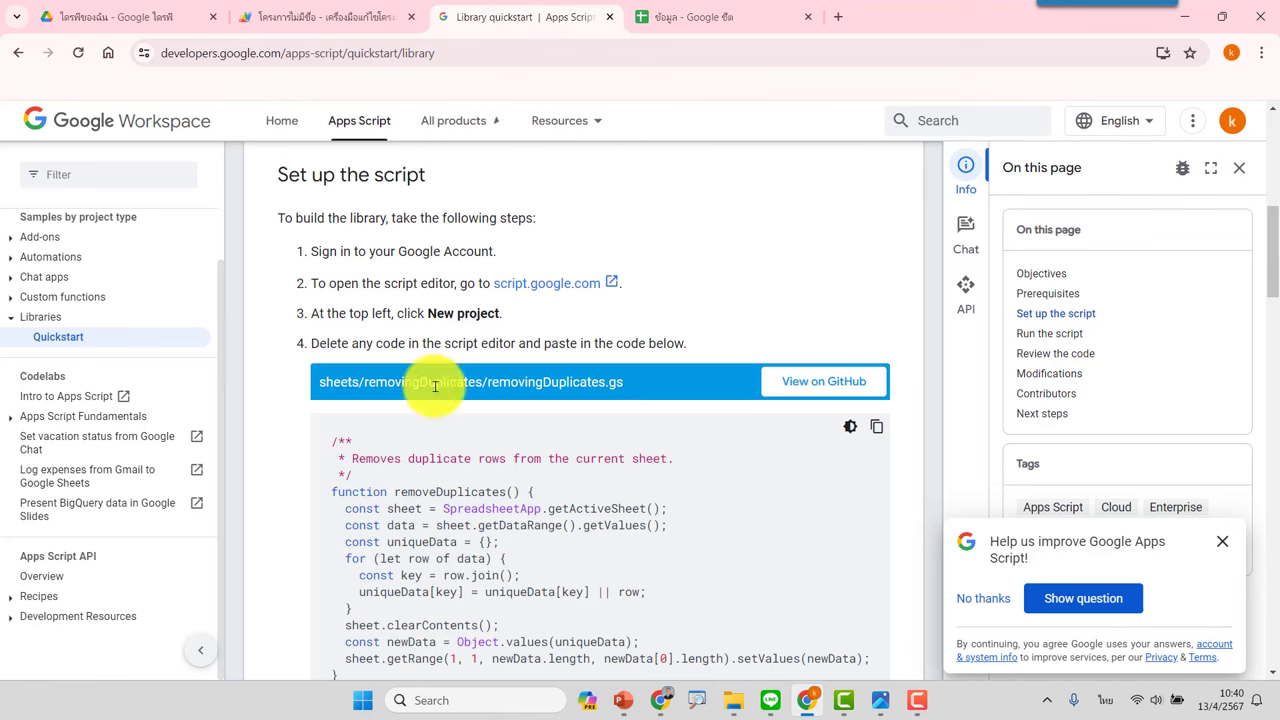
scroll(466, 449, down, 2)
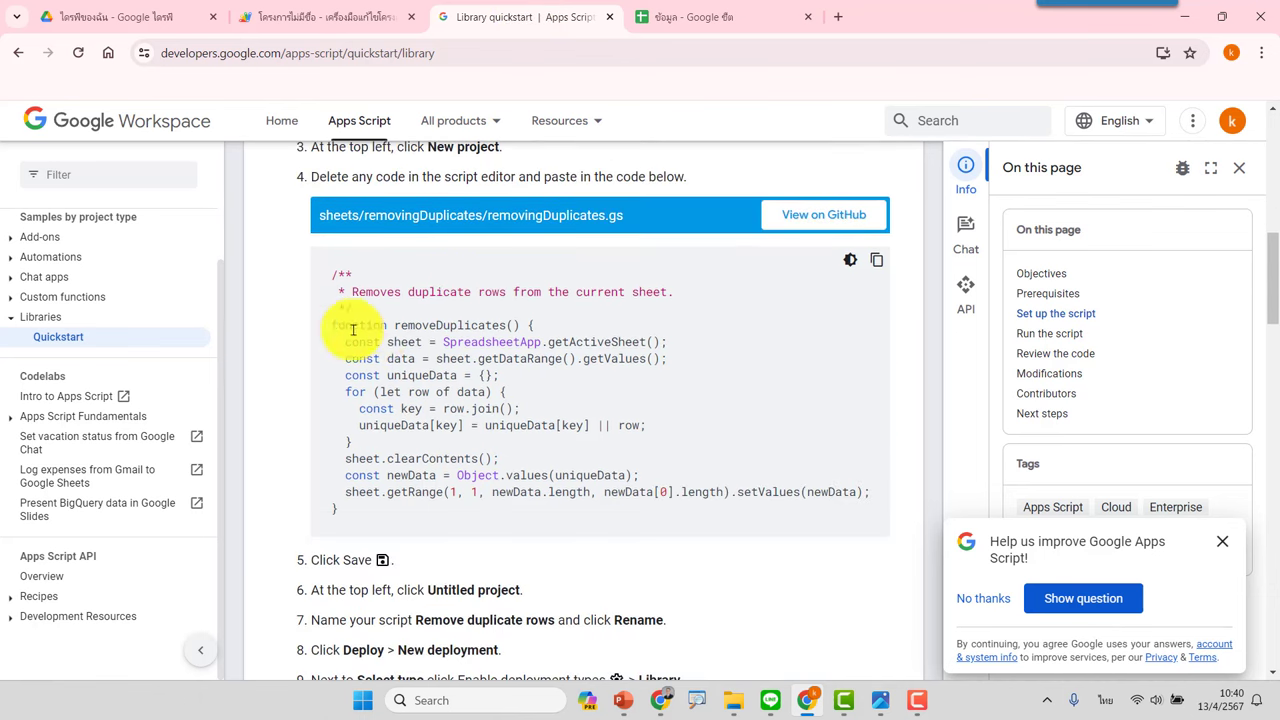
click(877, 262)
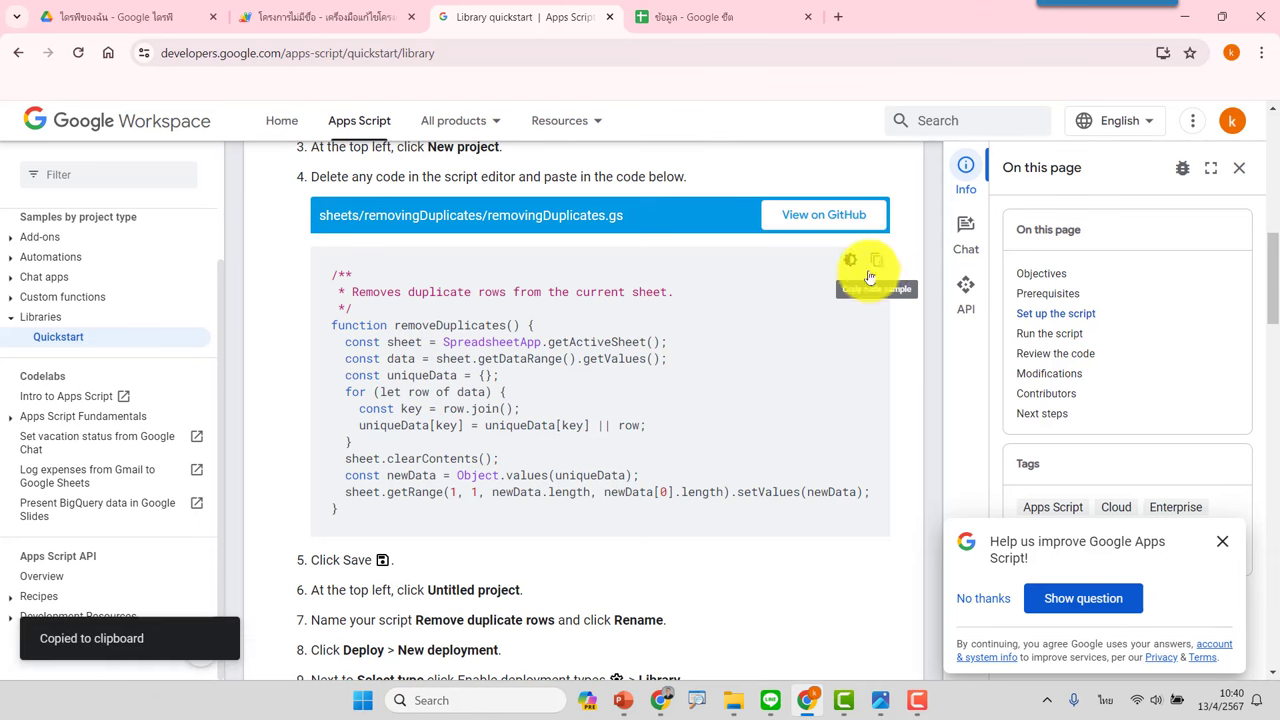
click(295, 17)
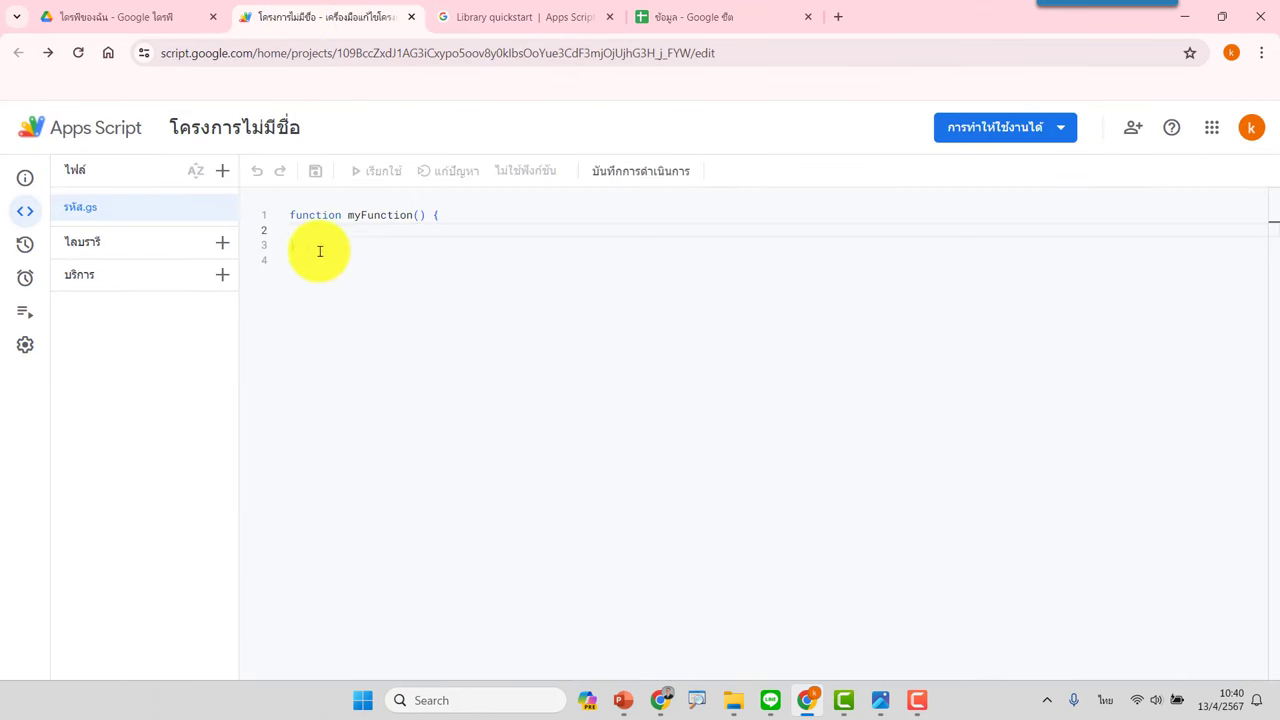
Step: Replace the placeholder myFunction code with the copied removeDuplicates code
drag(323, 248, 274, 215)
key(ctrl+v)
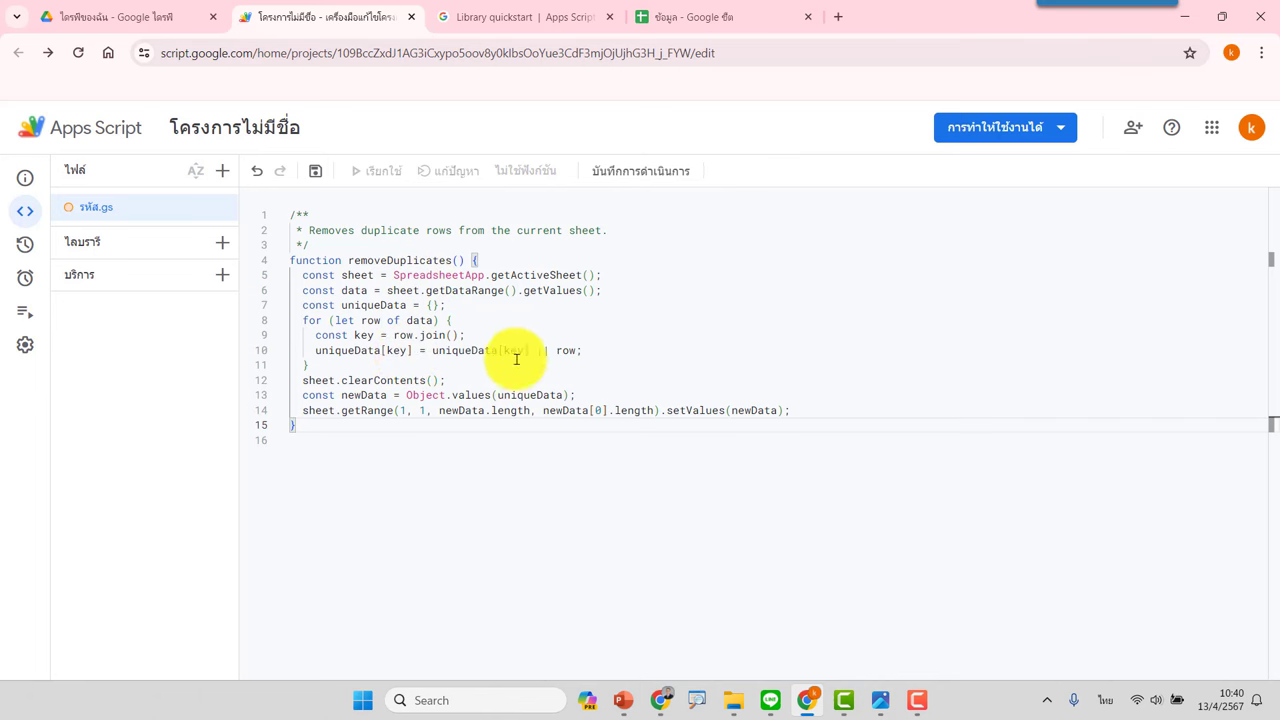
click(495, 17)
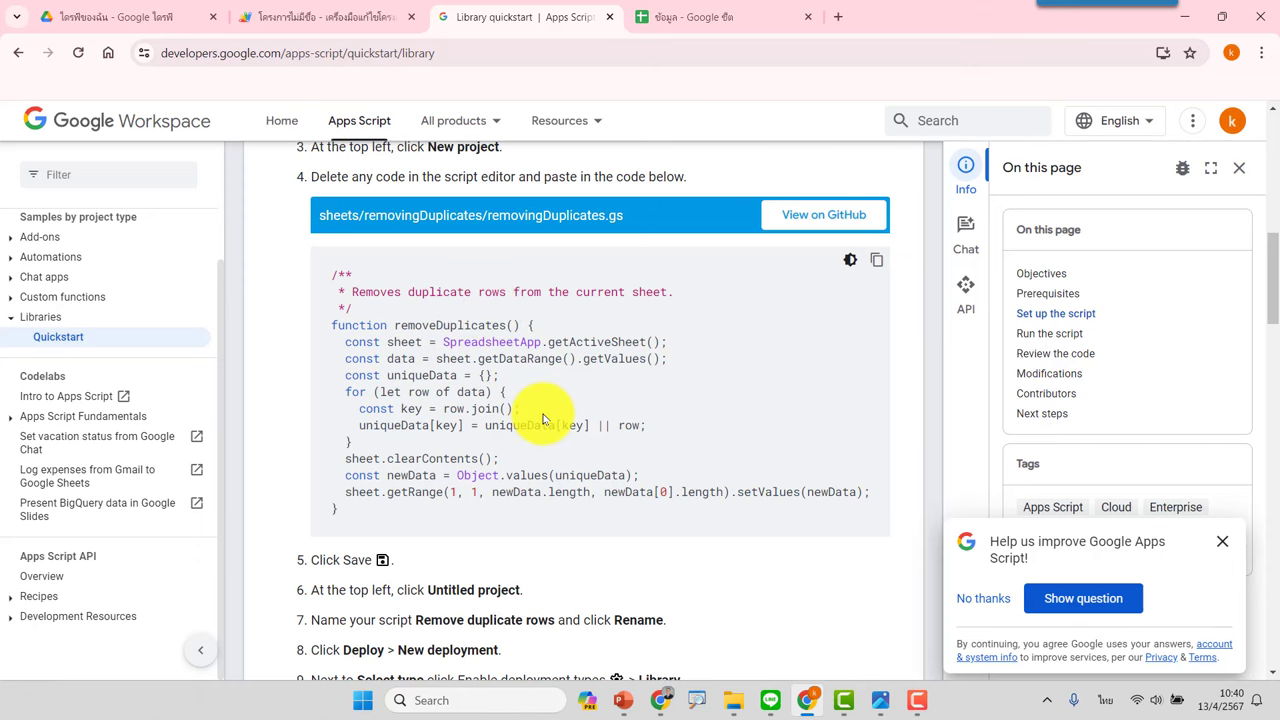
scroll(461, 397, down, 2)
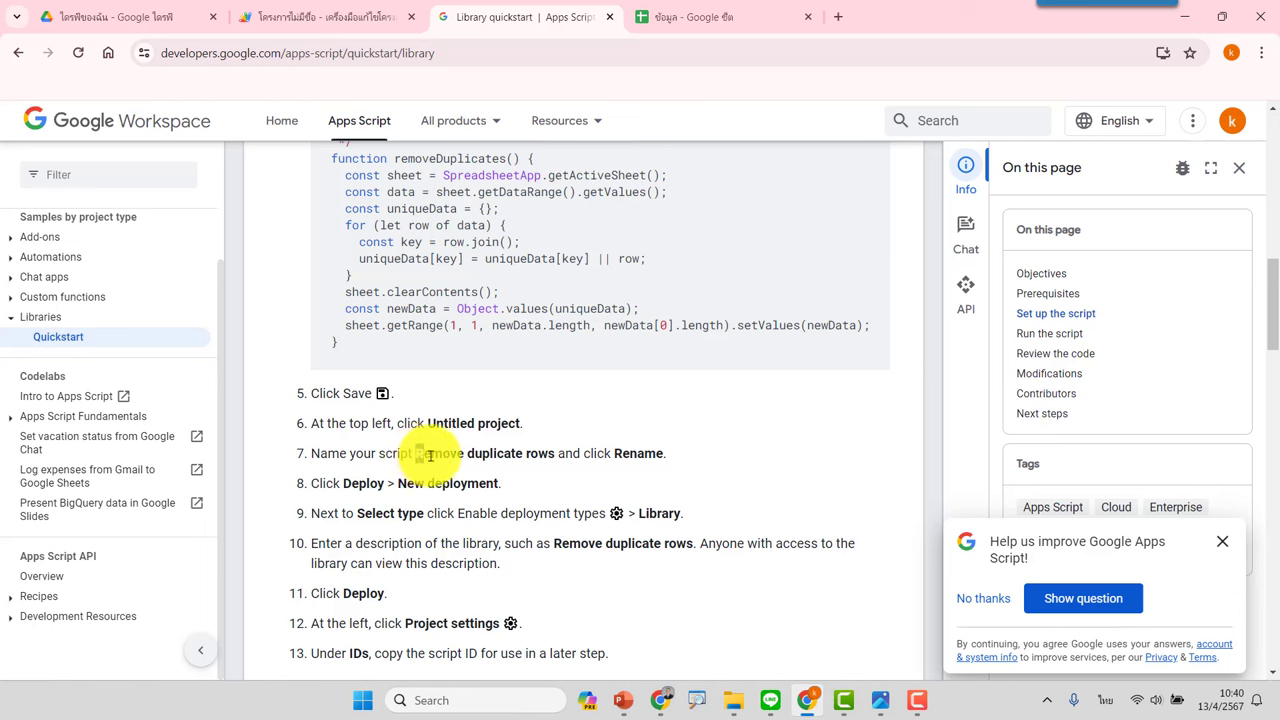
Step: Rename the project to 'Remove duplicate rows' and save it
drag(416, 455, 556, 455)
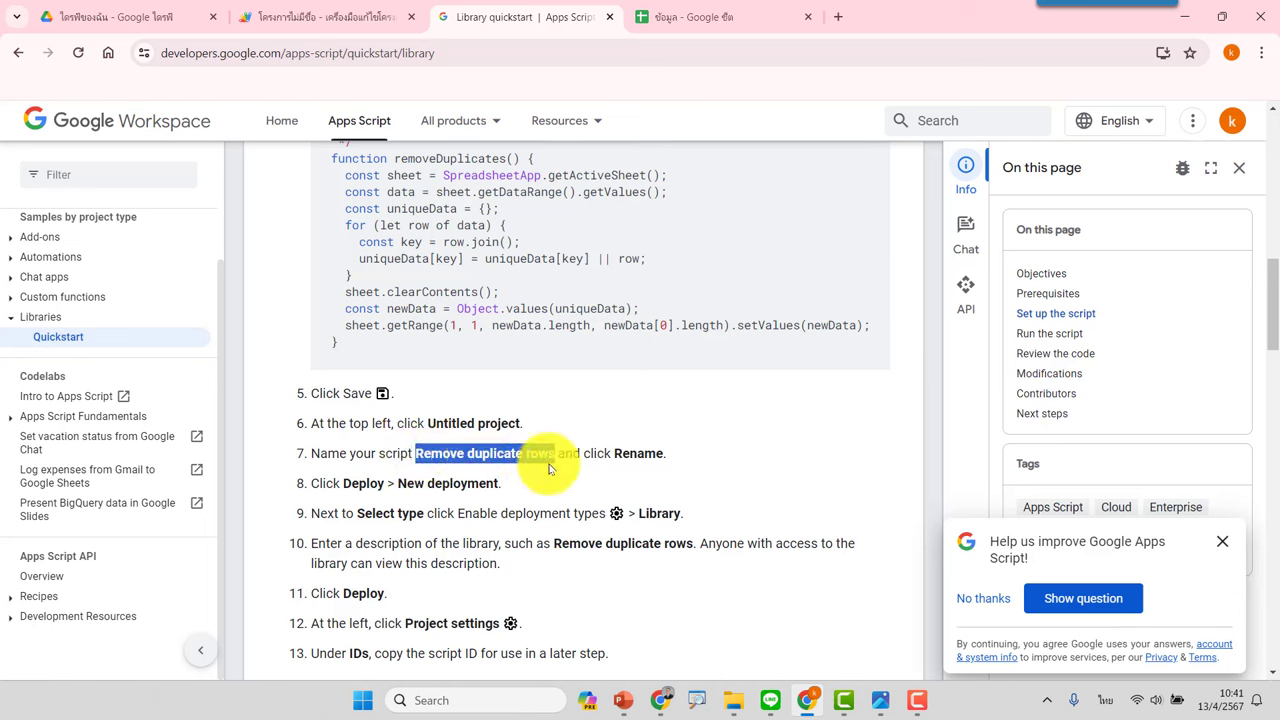
click(325, 17)
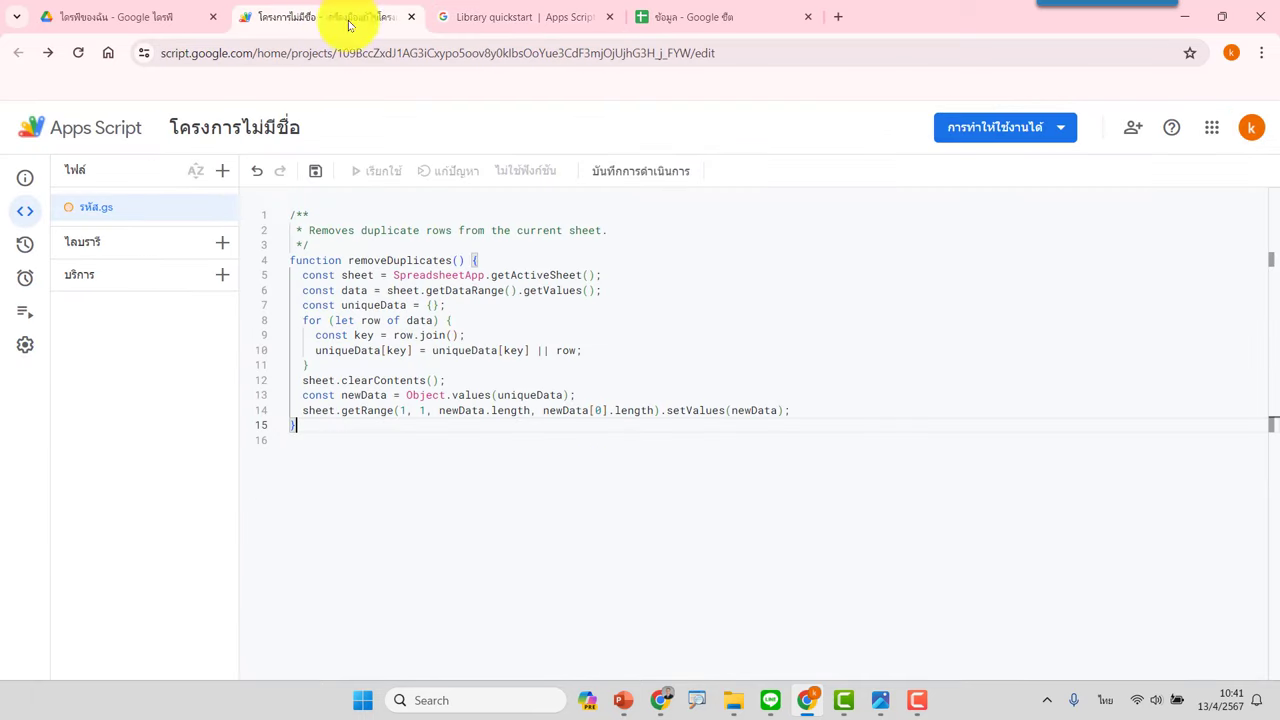
click(228, 126)
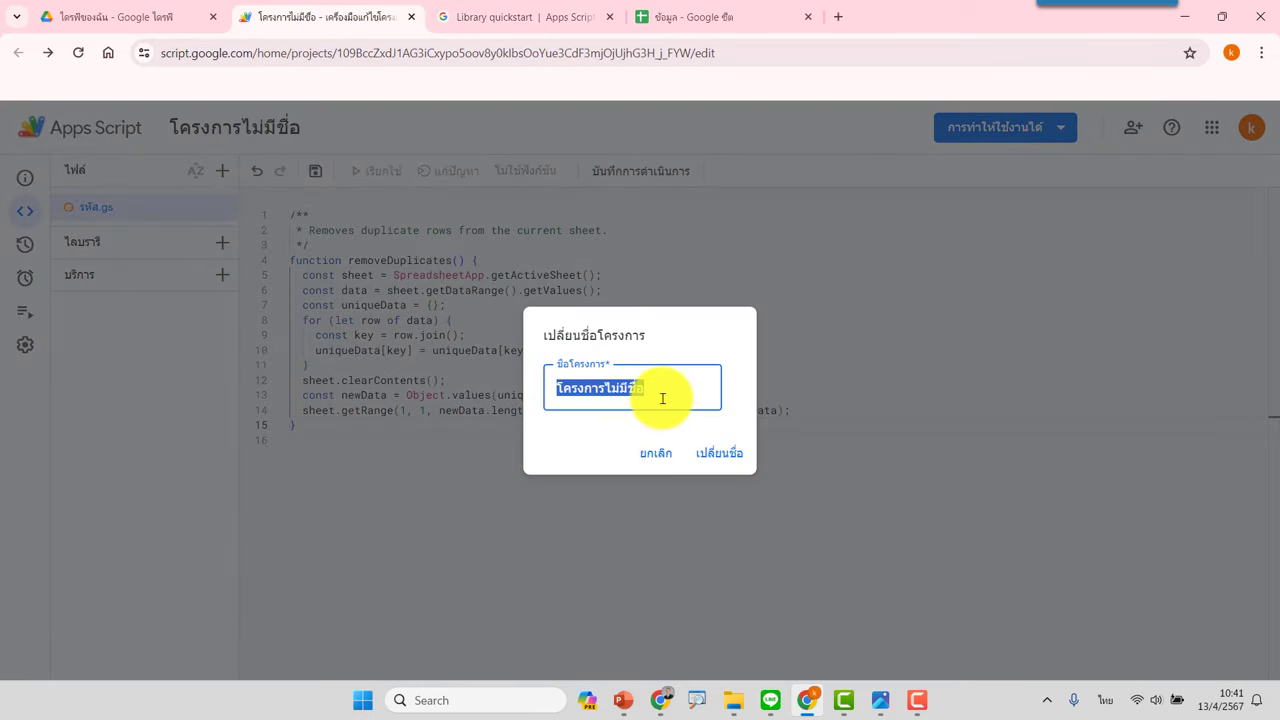
key(ctrl+v)
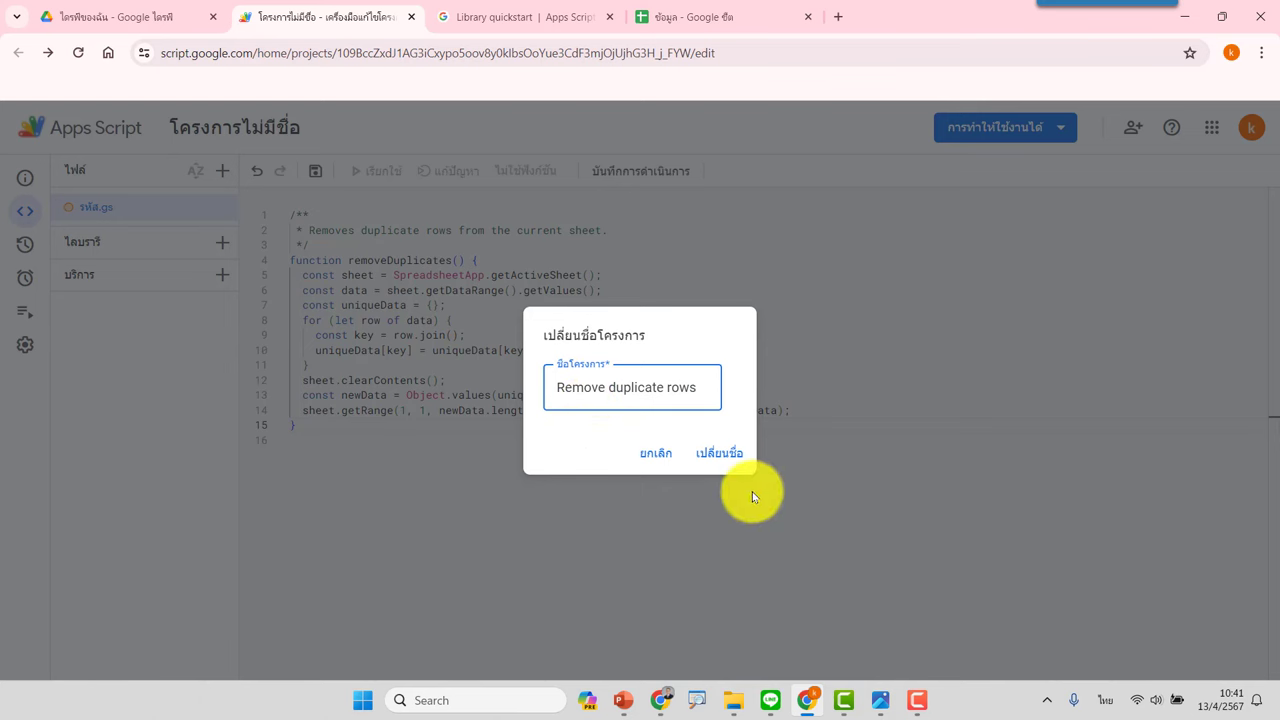
click(731, 455)
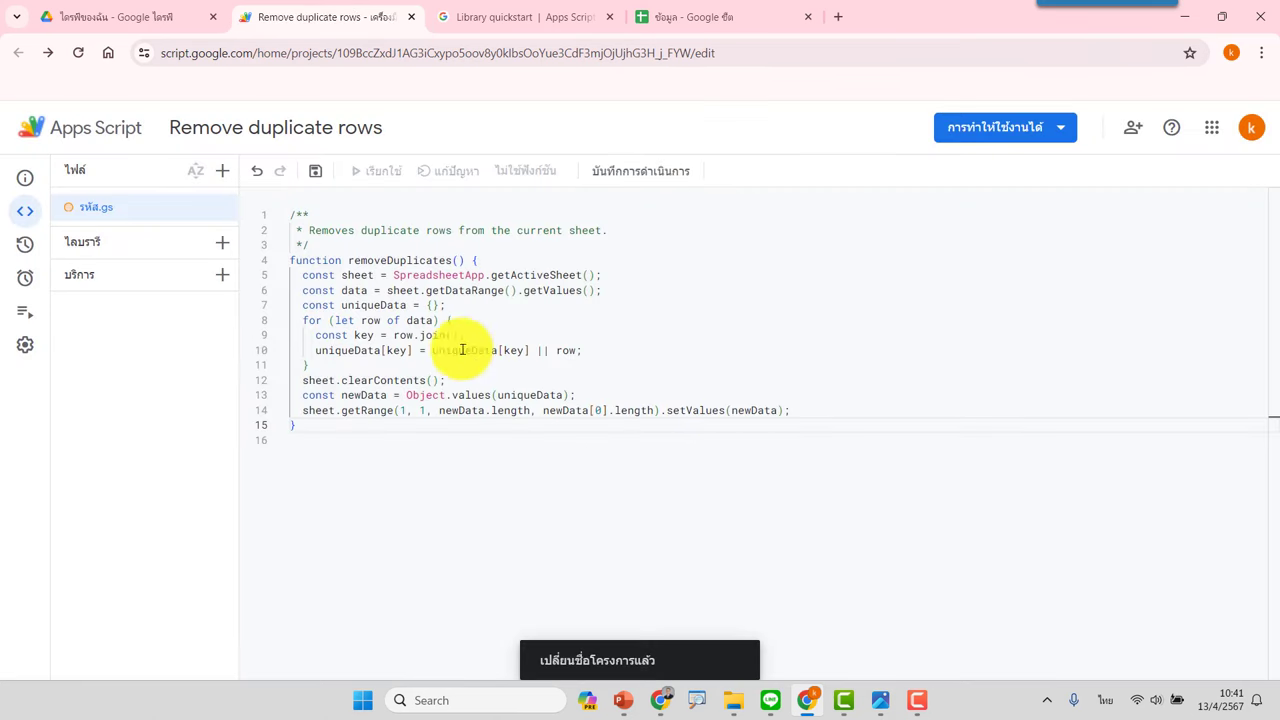
click(316, 174)
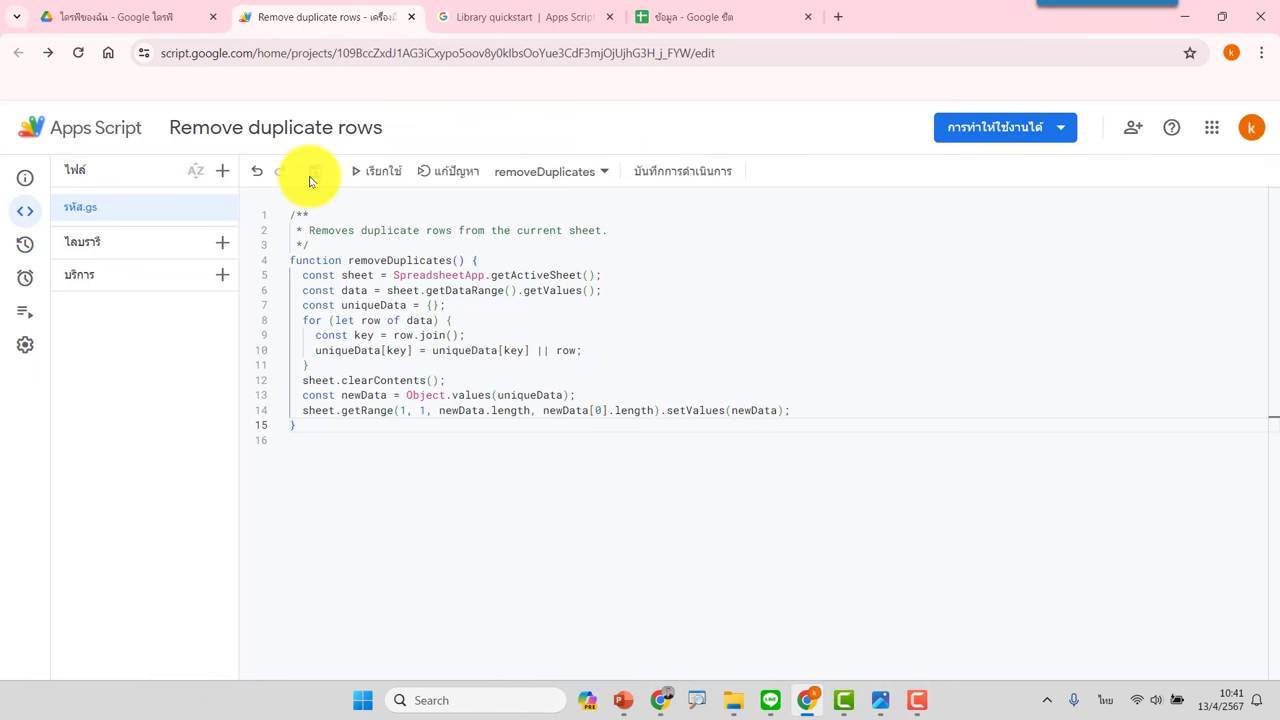
click(503, 18)
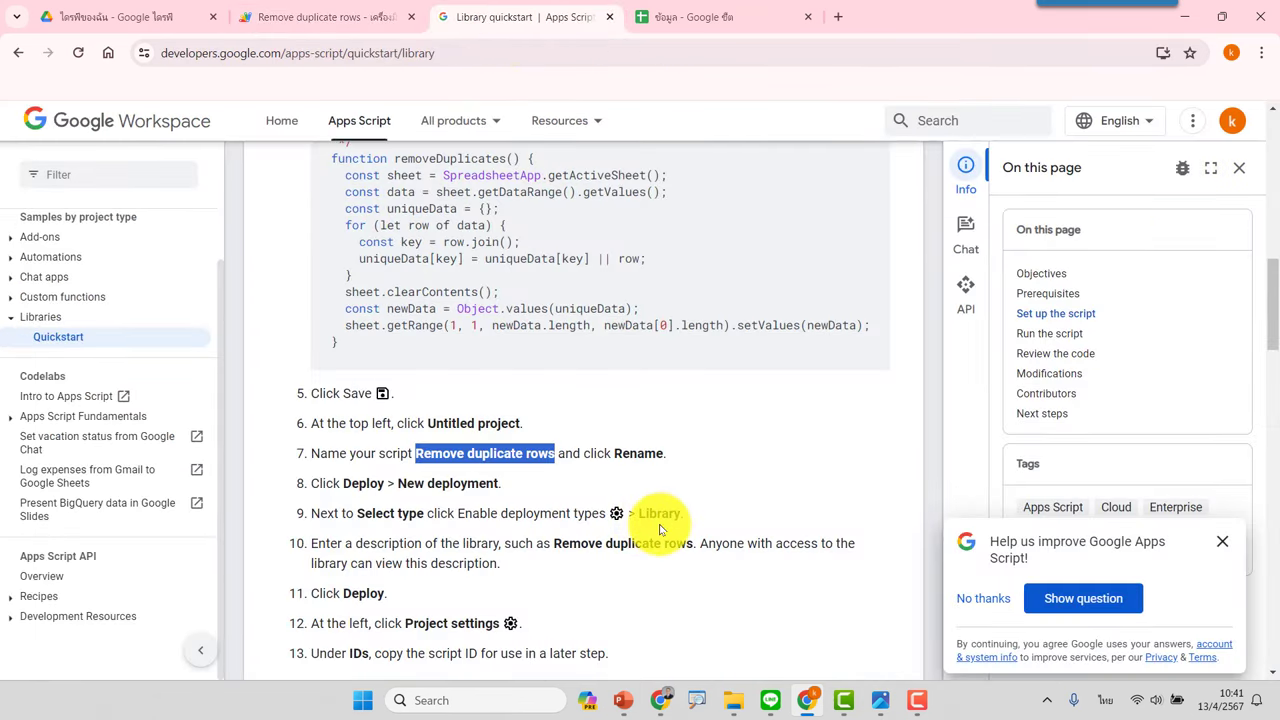
Step: Create a new Library-type deployment of Remove duplicate rows, producing version 1
click(340, 17)
click(1056, 128)
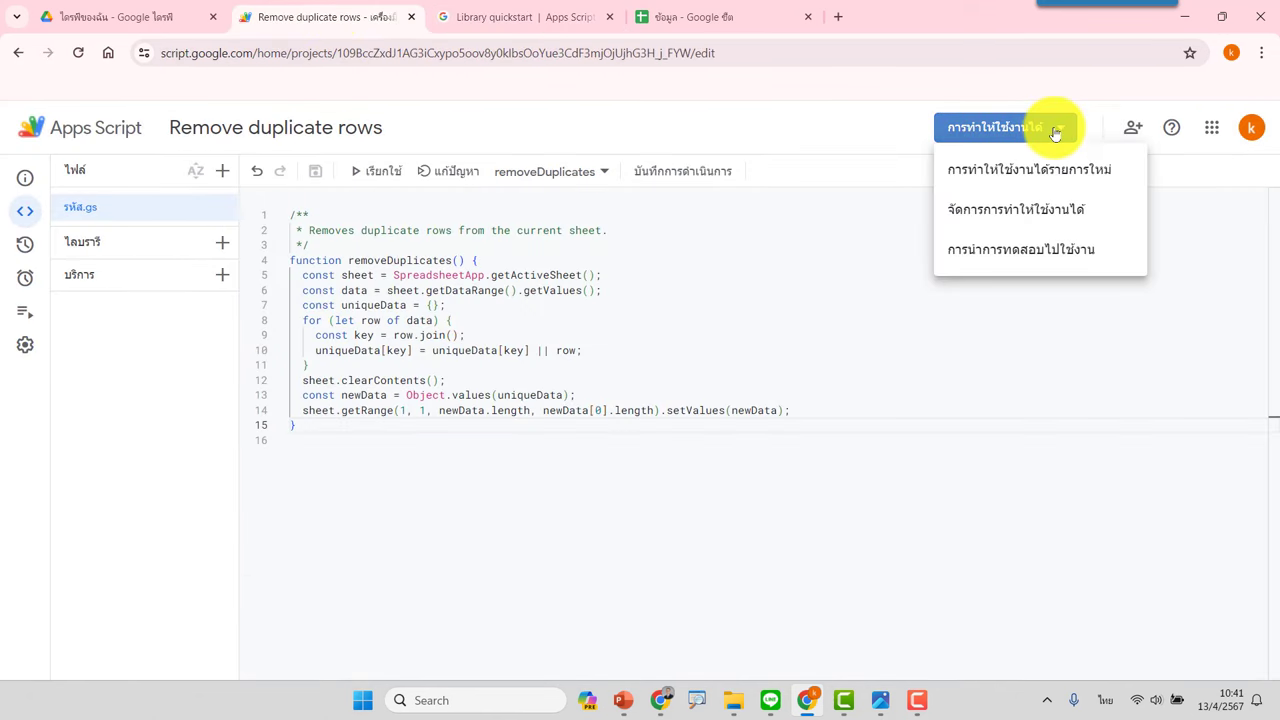
click(1018, 175)
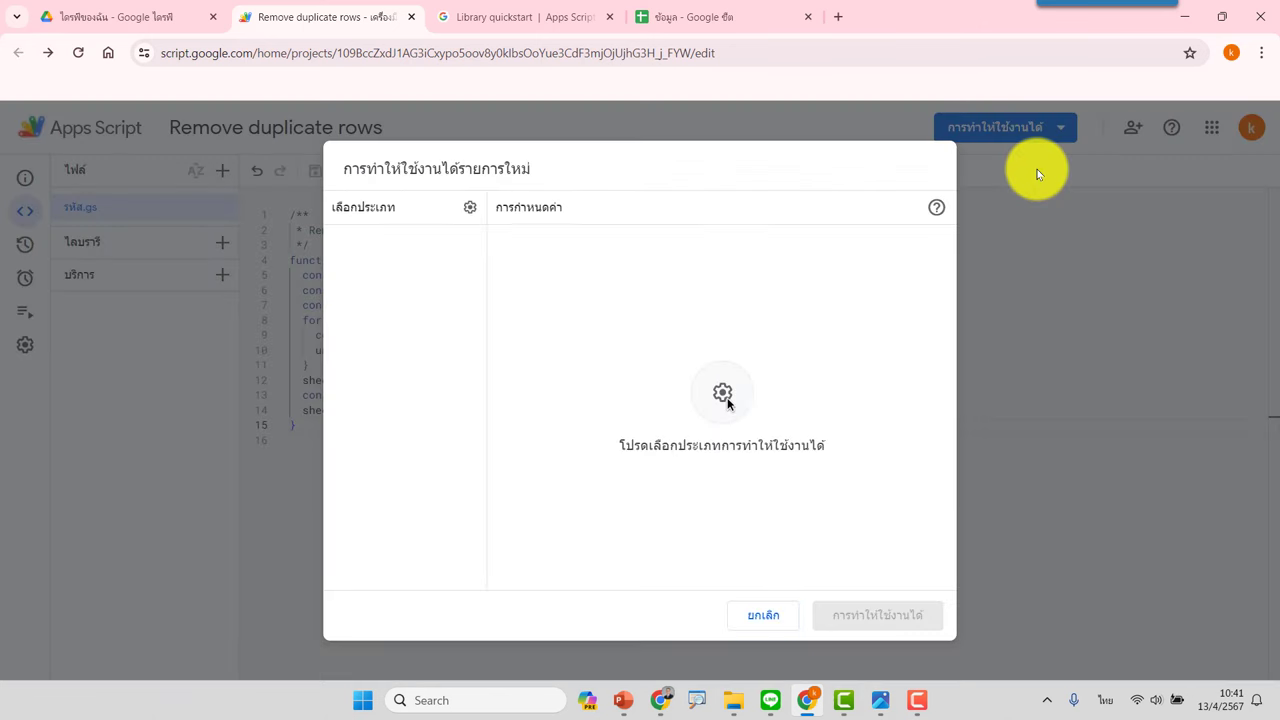
click(470, 212)
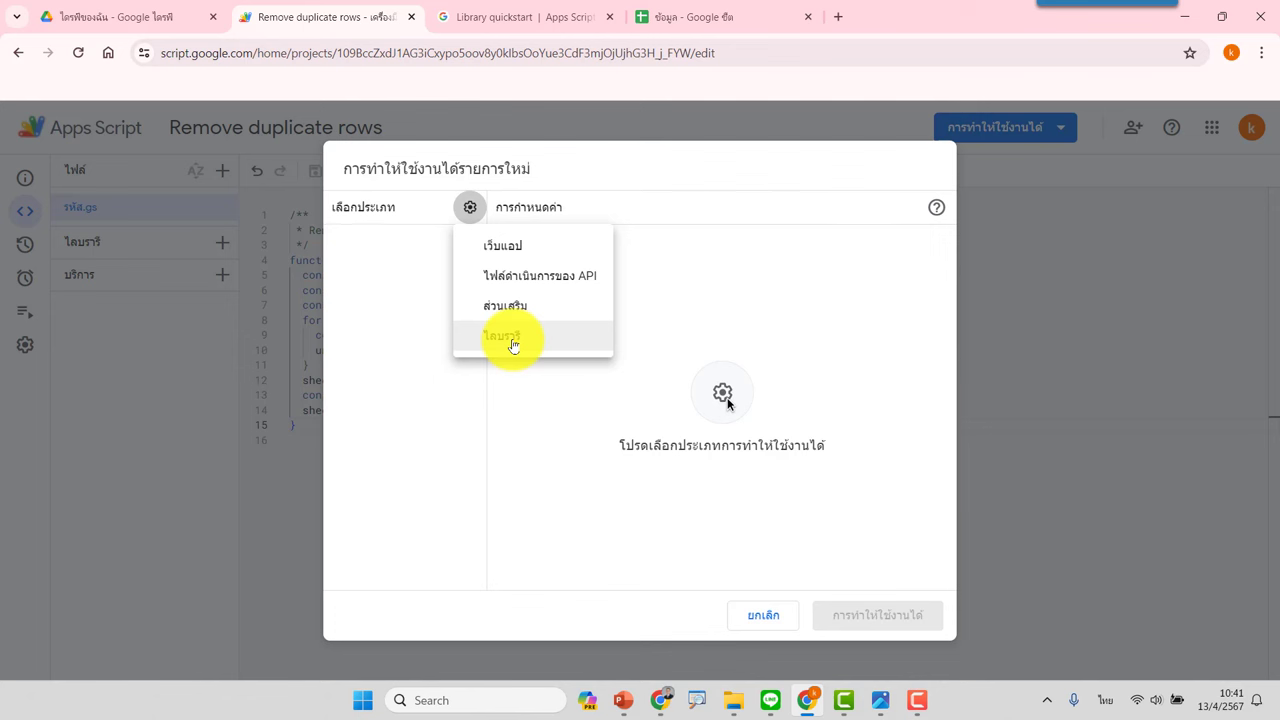
click(513, 341)
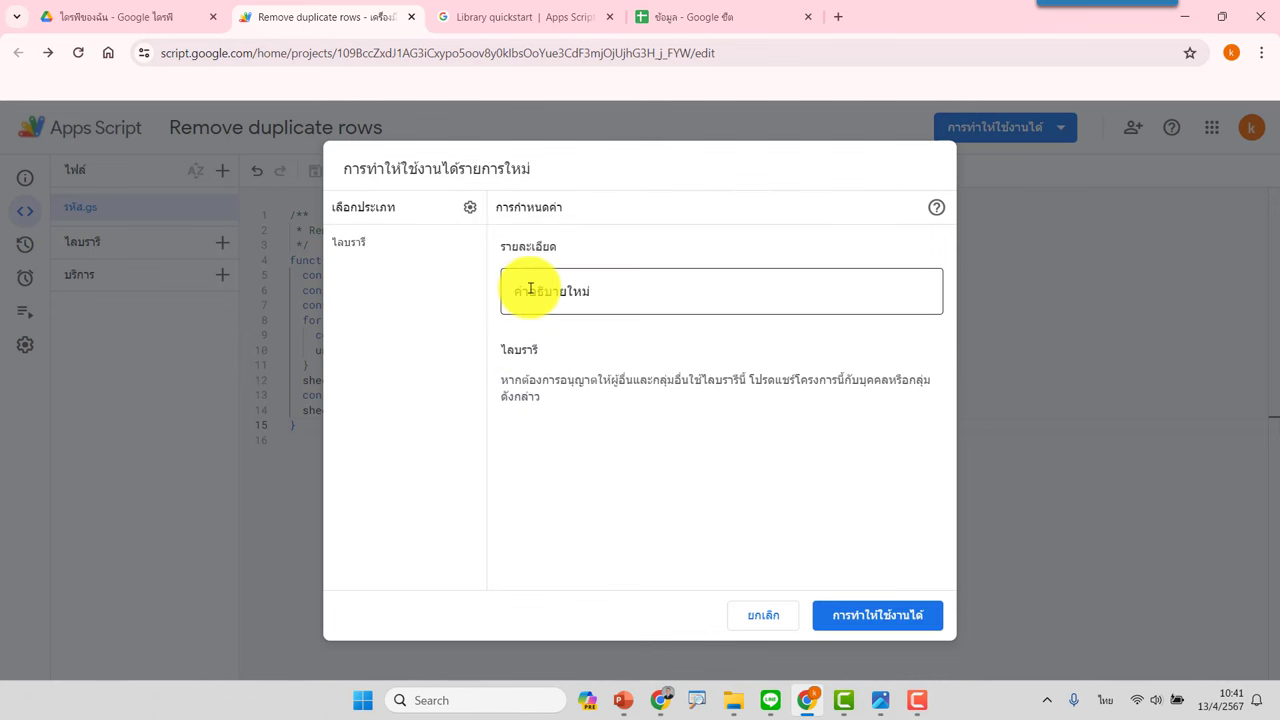
click(889, 619)
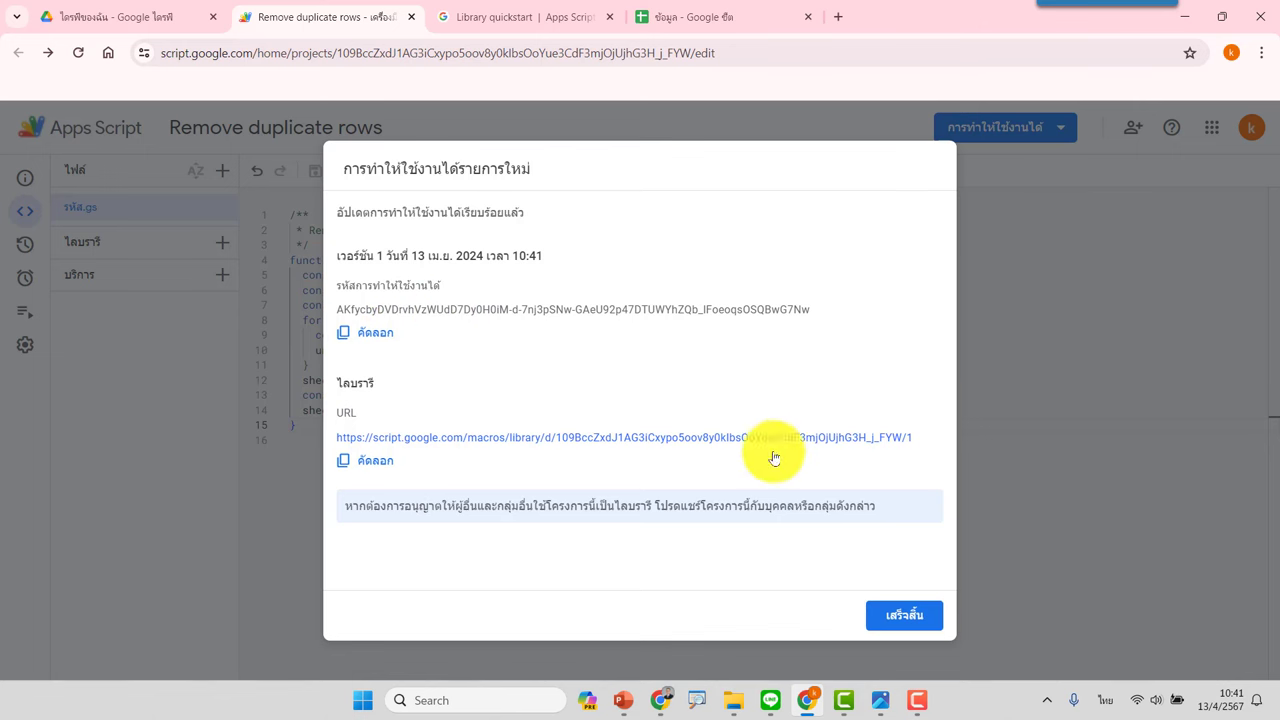
click(928, 613)
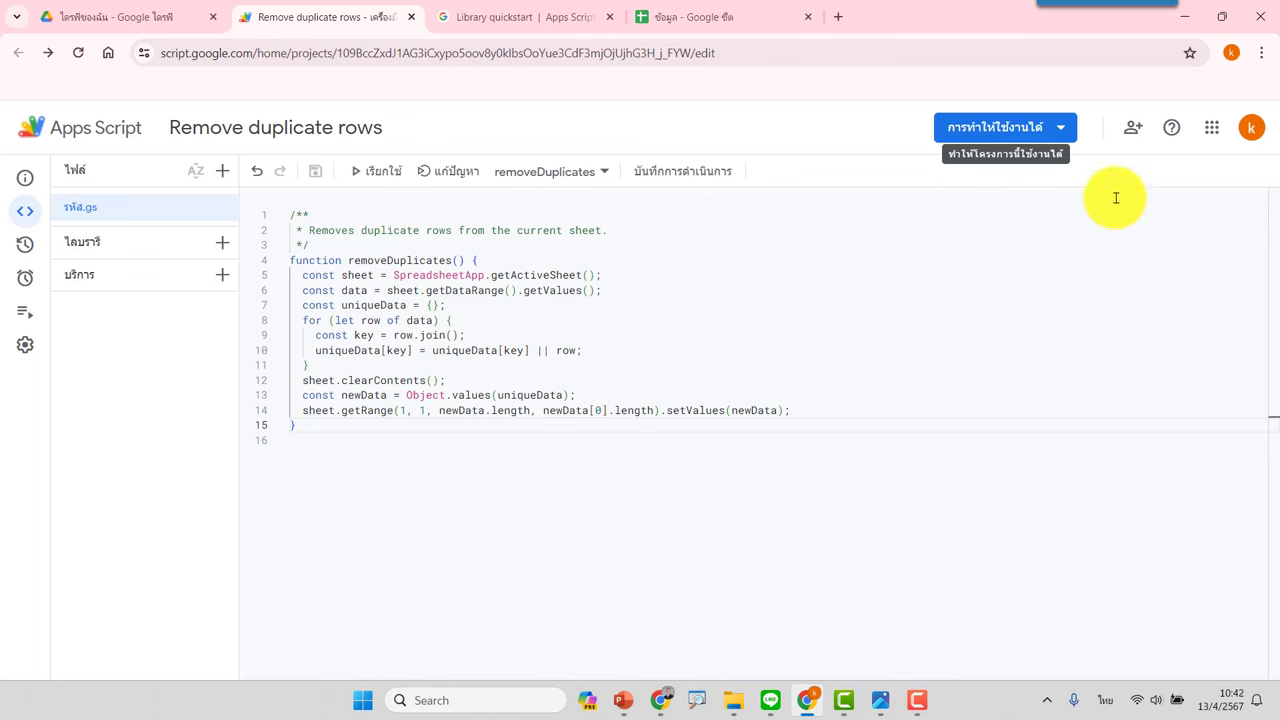
Step: Set the project's General access to Anyone with the link as Viewer
click(1133, 133)
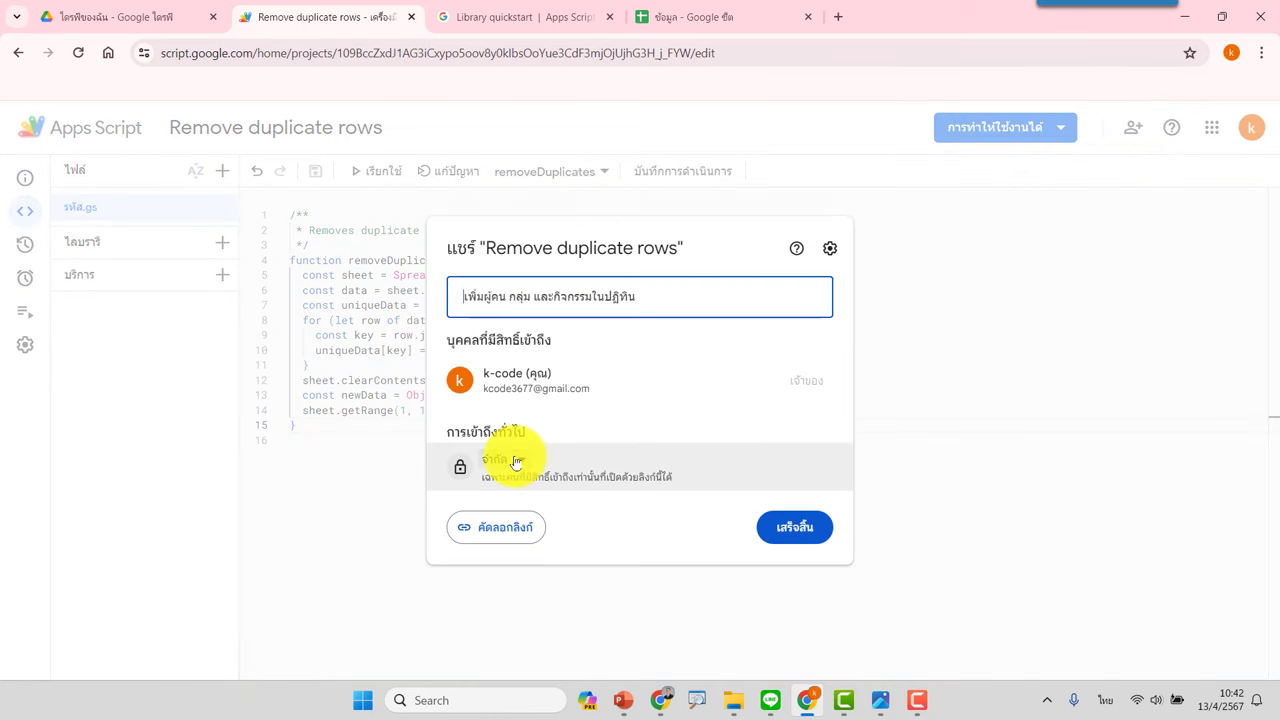
click(500, 459)
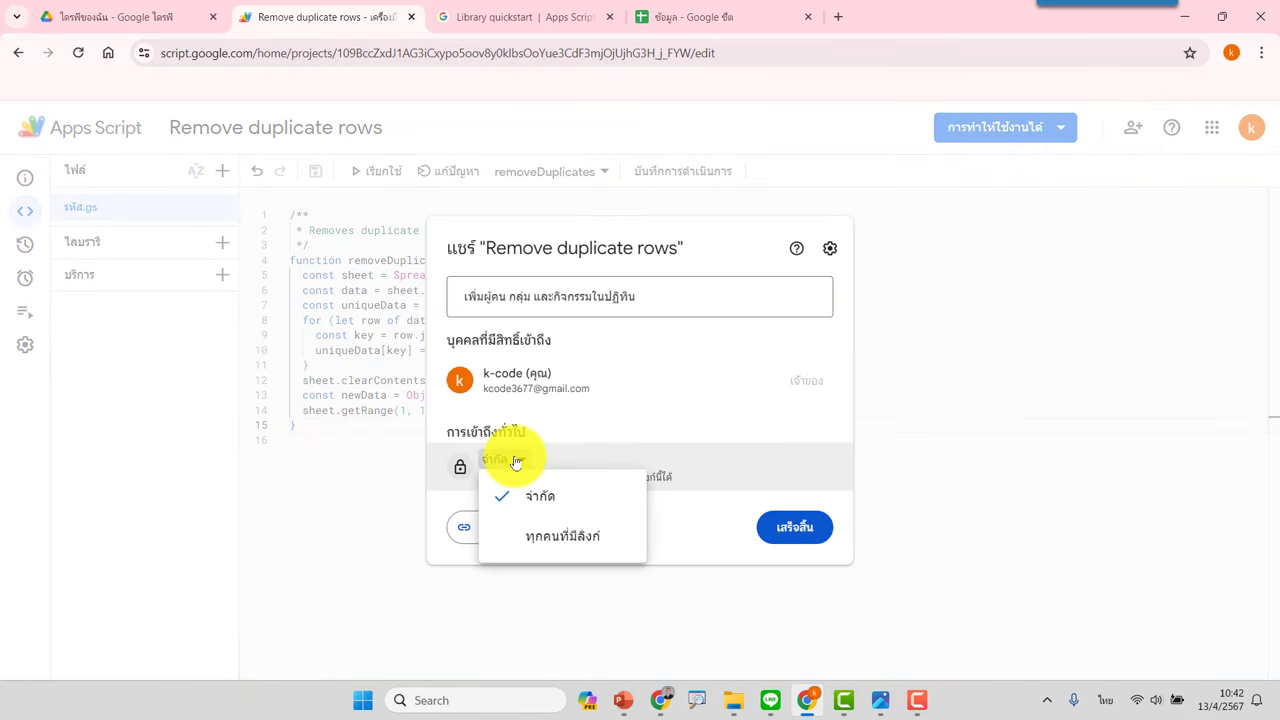
click(557, 540)
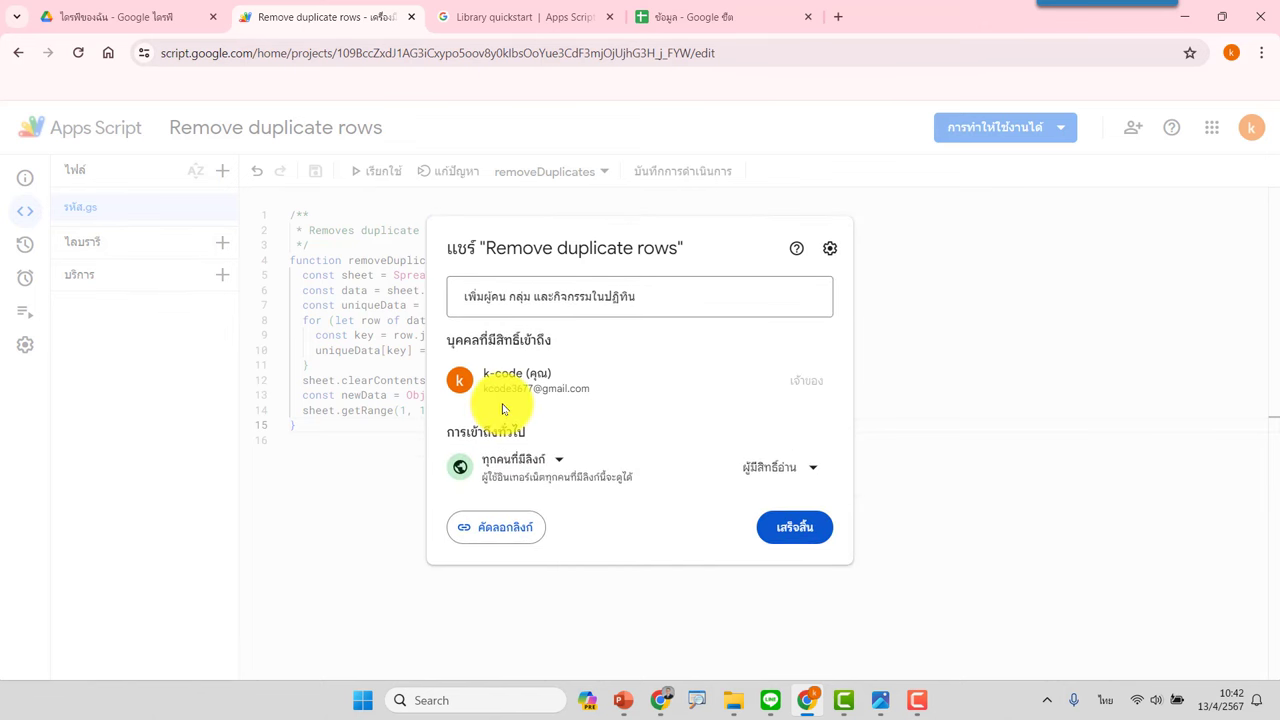
click(800, 527)
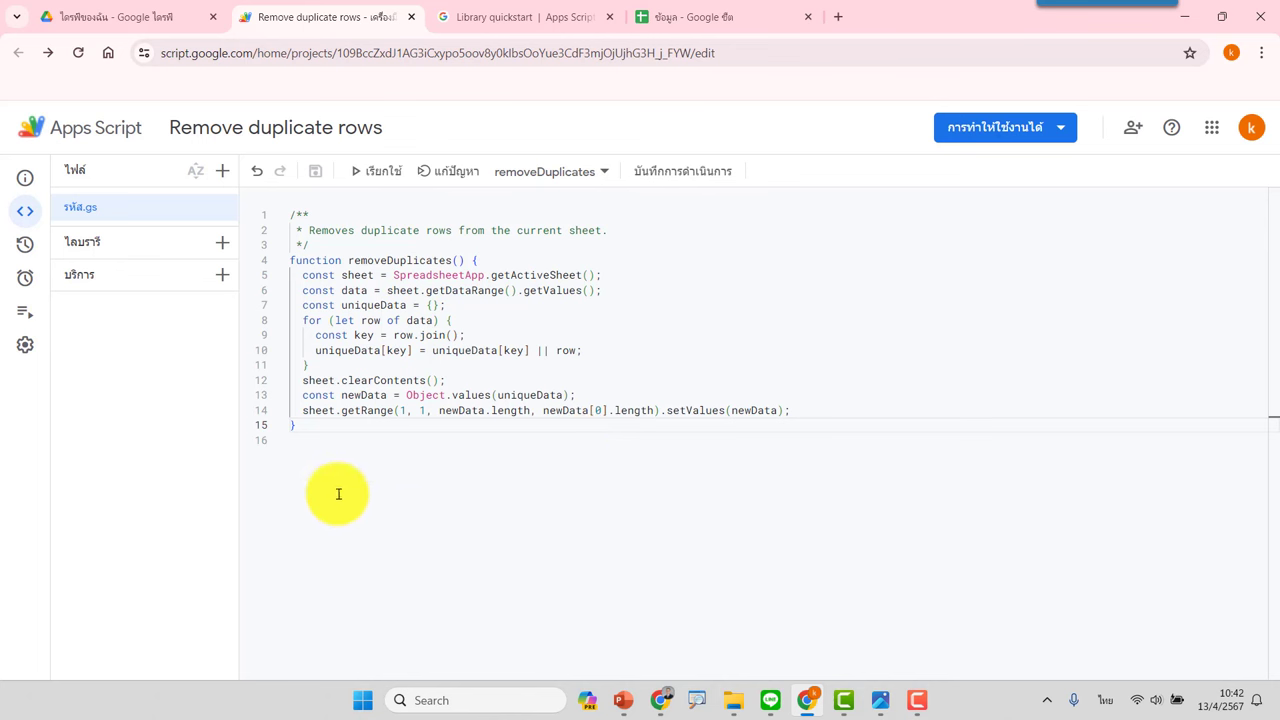
Step: Copy the Script ID from the project's Project Settings IDs section
mouse_move(25, 350)
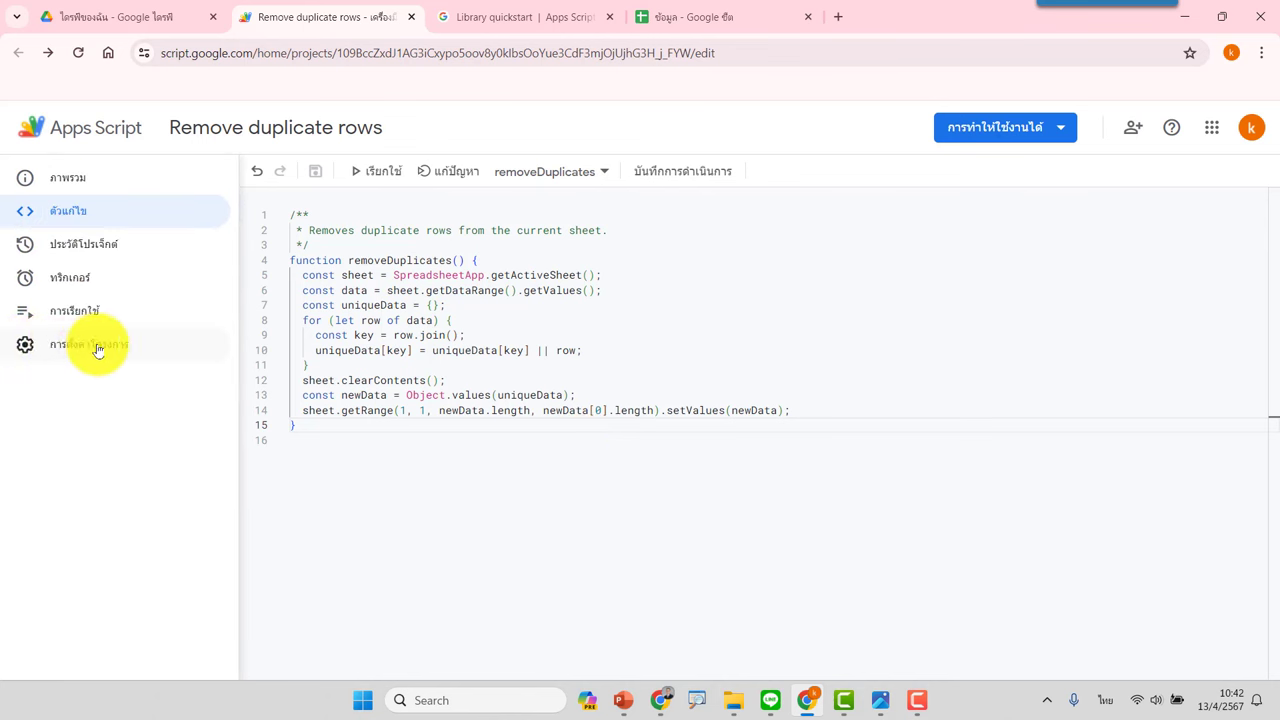
click(25, 348)
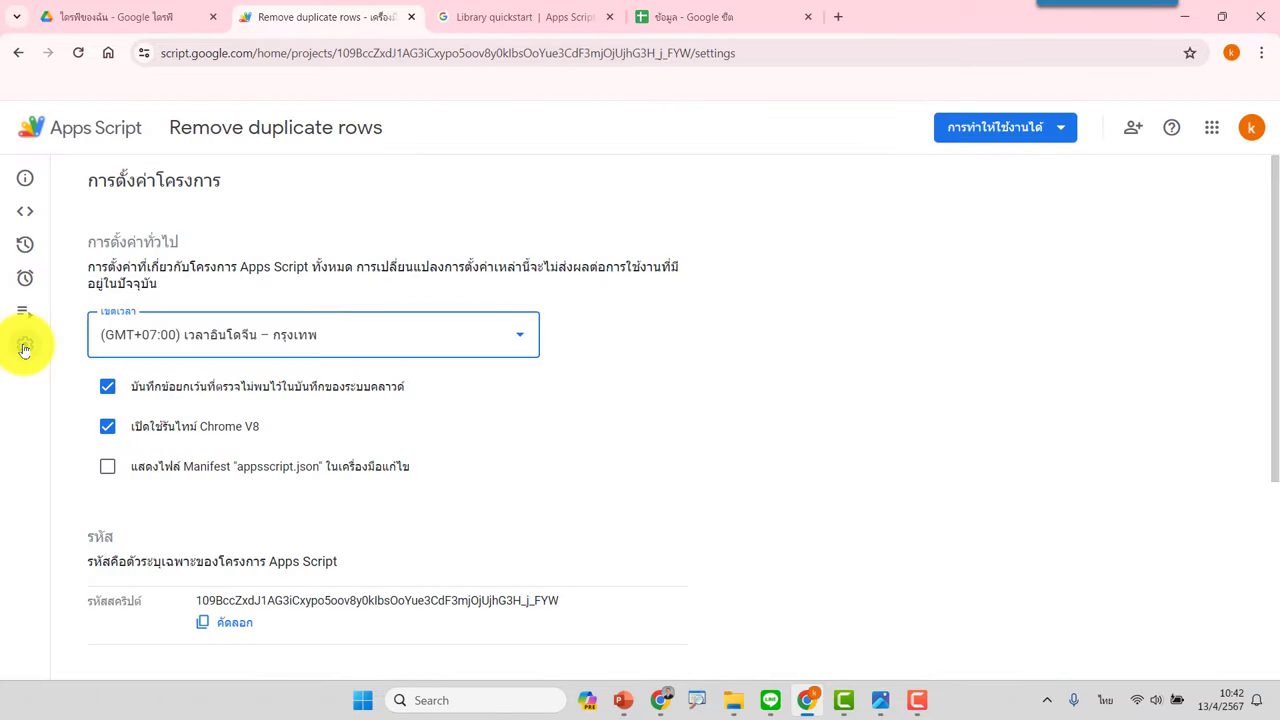
scroll(510, 362, down, 2)
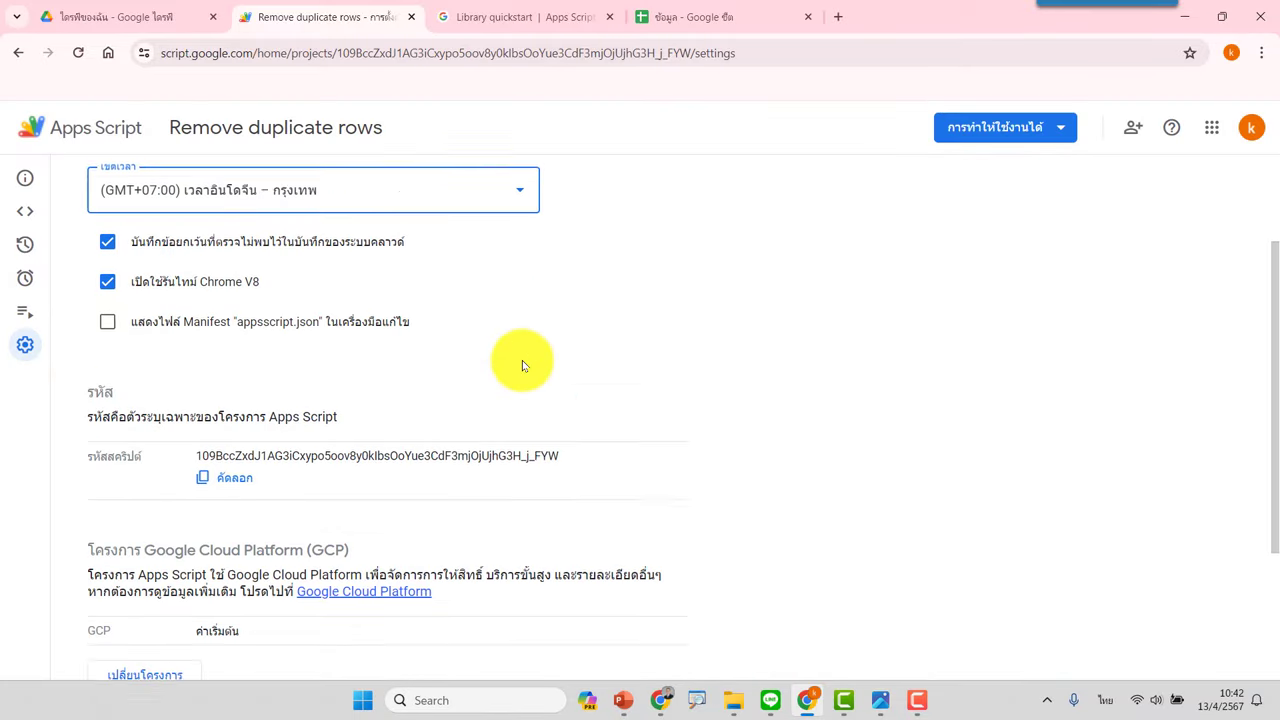
click(215, 464)
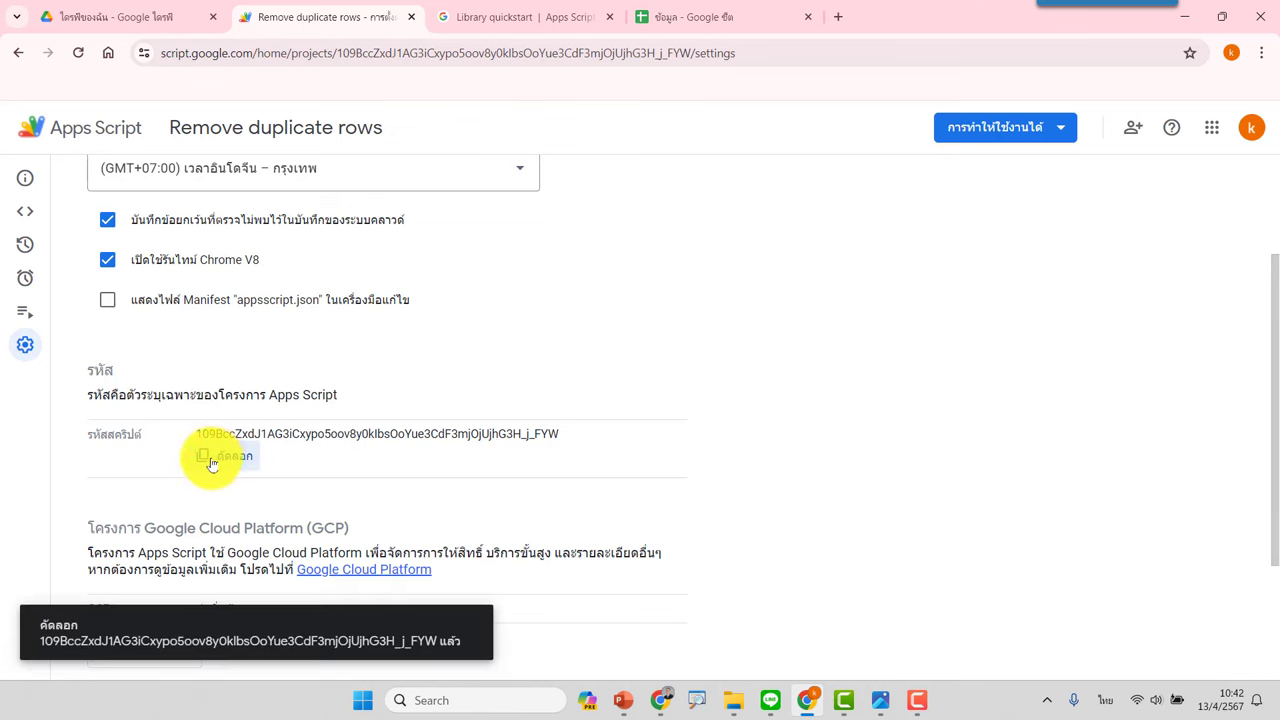
click(508, 17)
Step: Scroll the Library quickstart page down to the Run the script section
scroll(502, 512, down, 2)
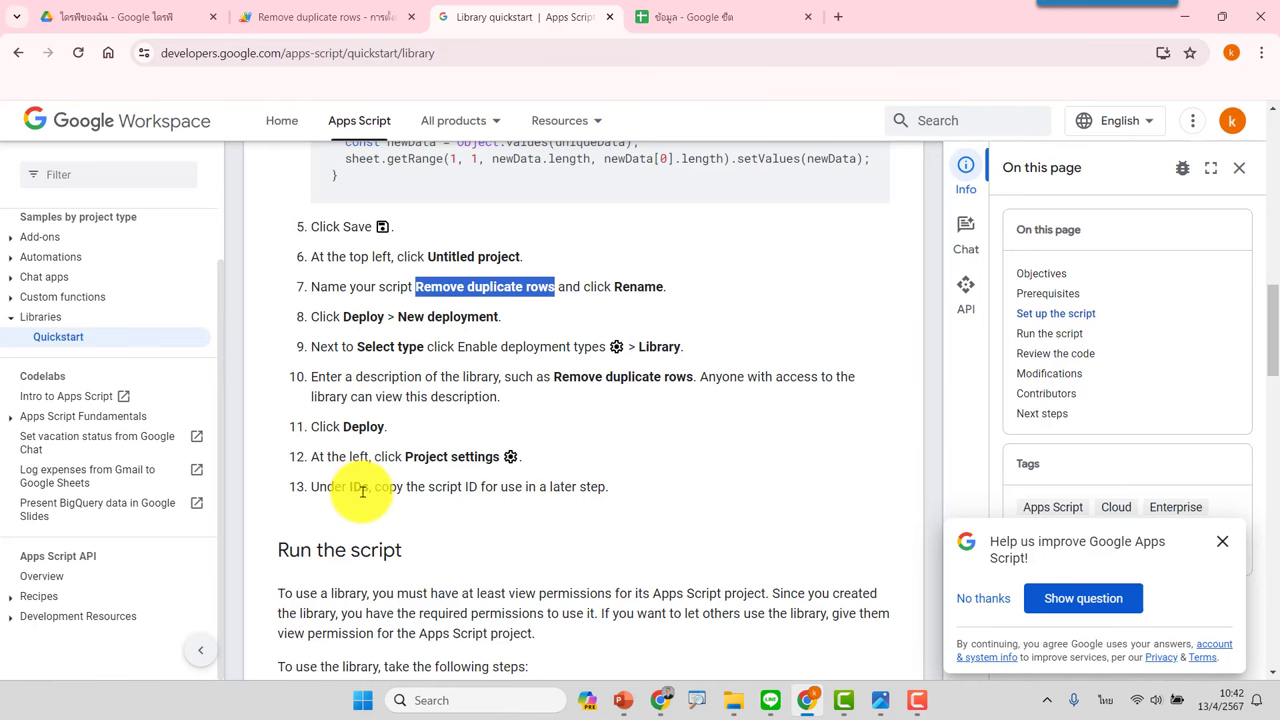
scroll(371, 489, down, 3)
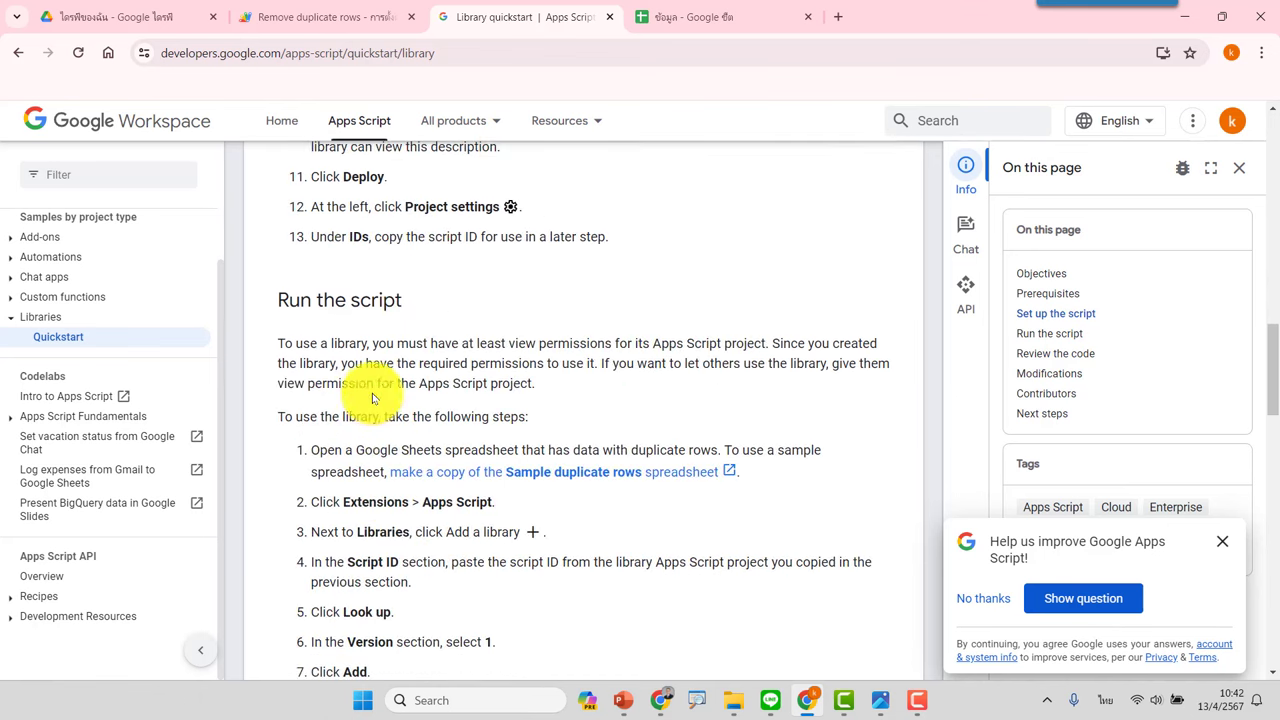
scroll(368, 470, down, 2)
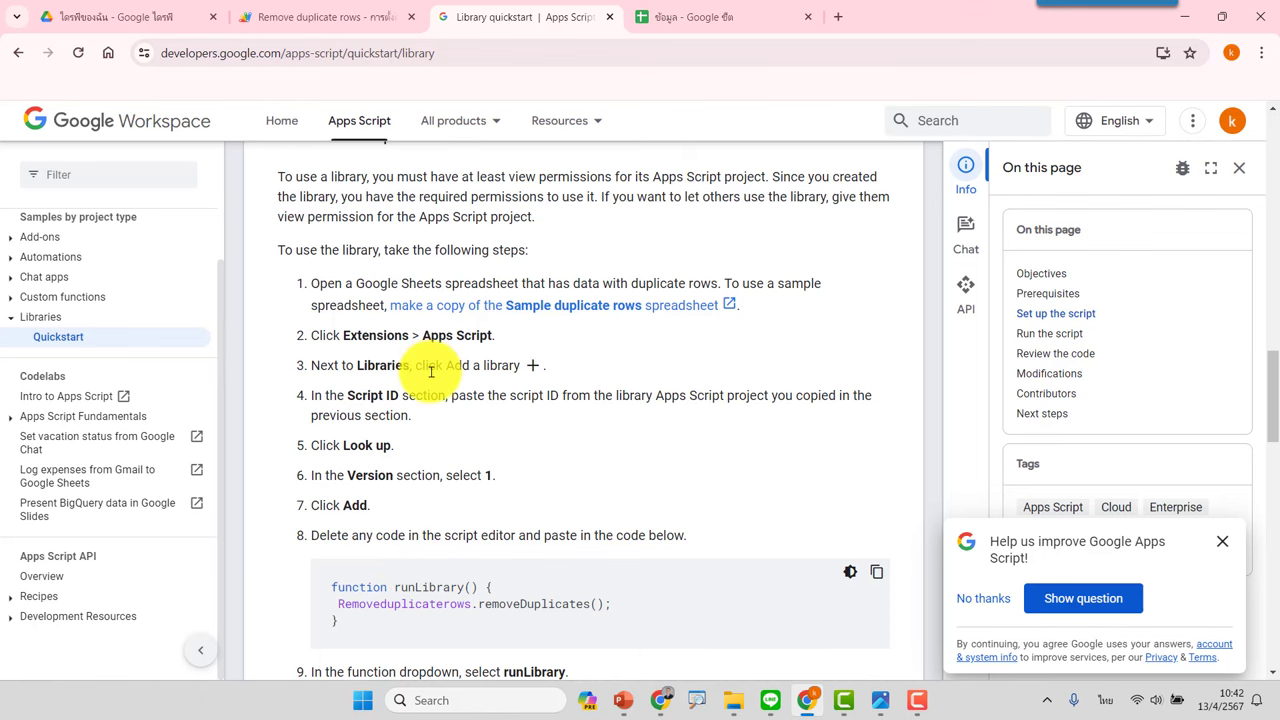
Step: Open the duplicates spreadsheet's bound Apps Script project via Extensions and delete all the code in Code.gs
click(713, 14)
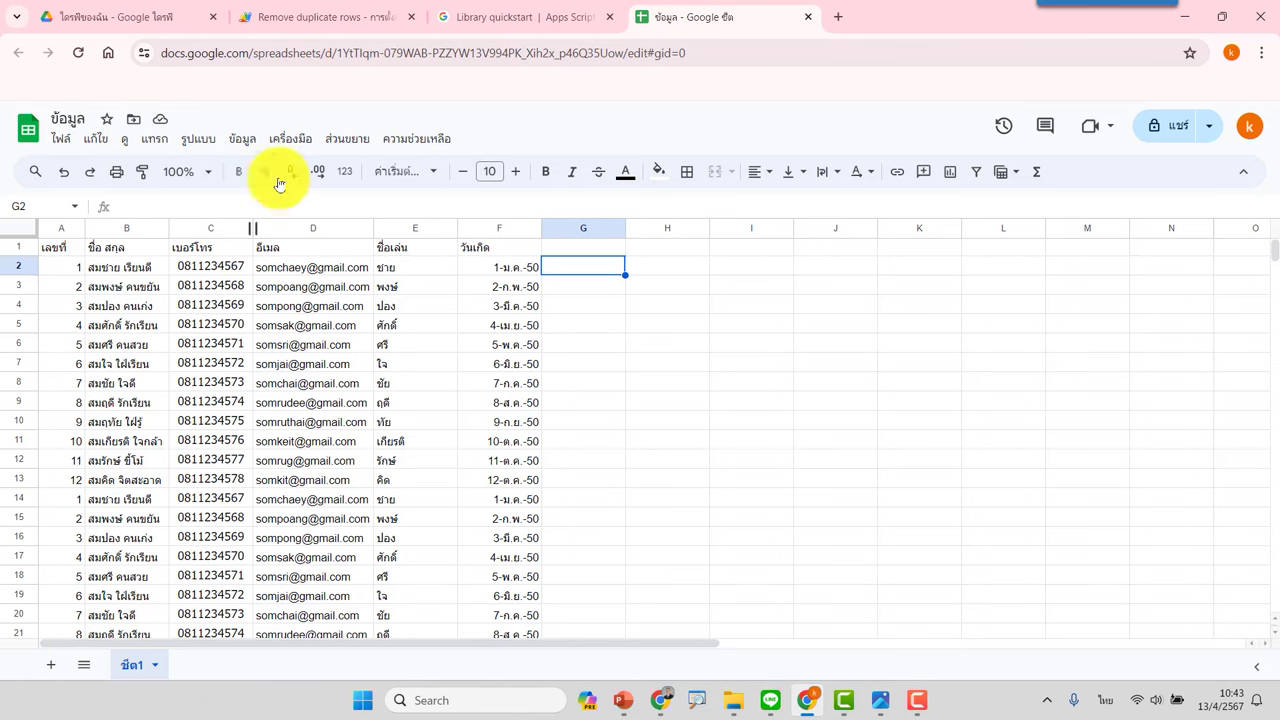
click(352, 140)
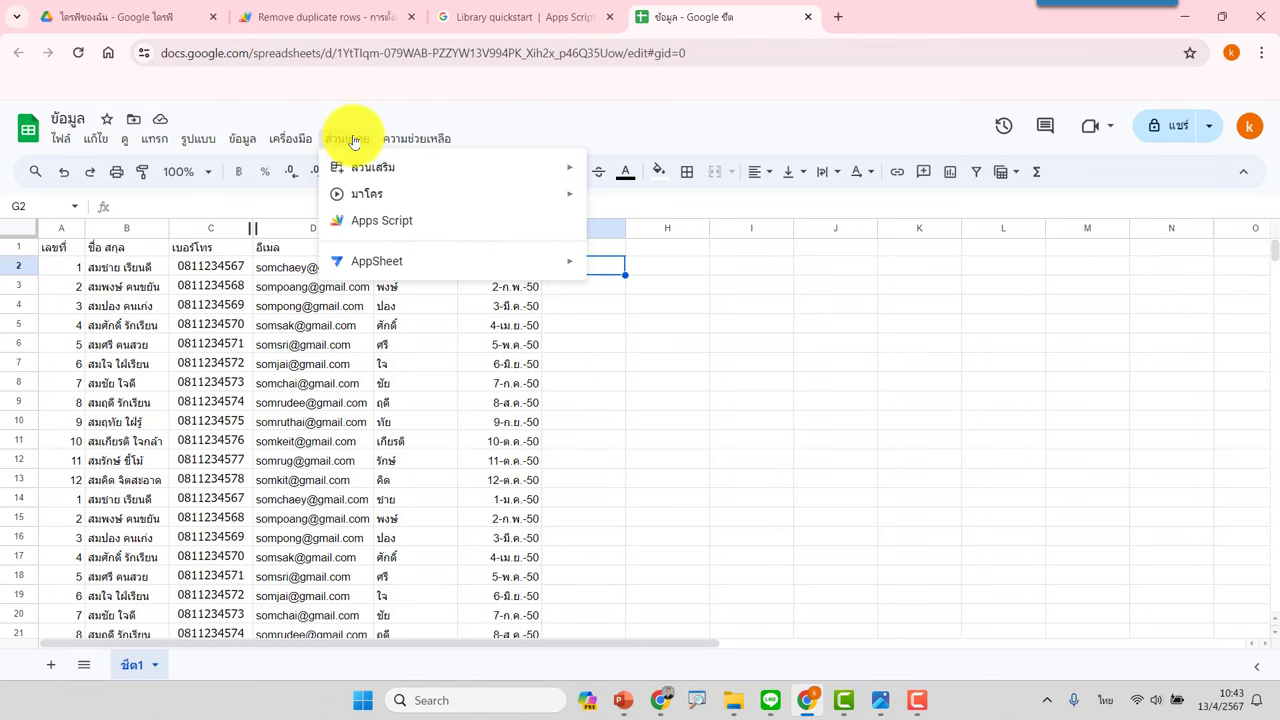
click(387, 221)
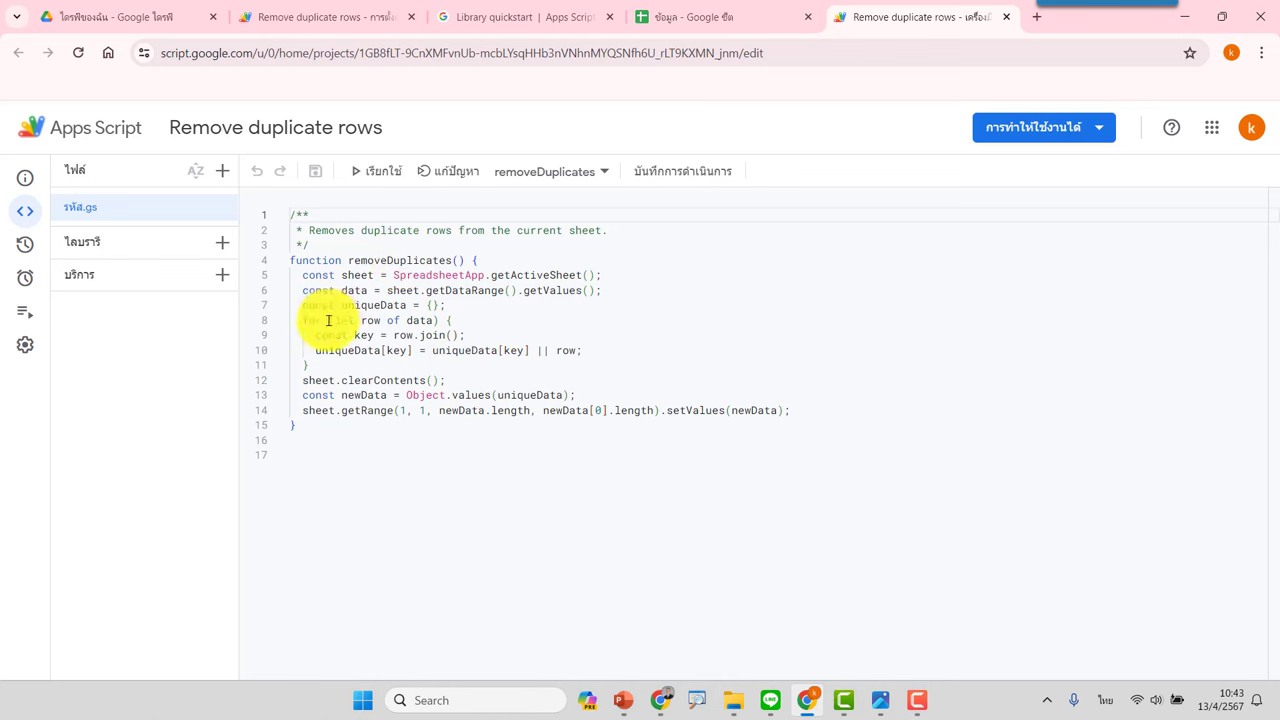
drag(300, 428, 288, 212)
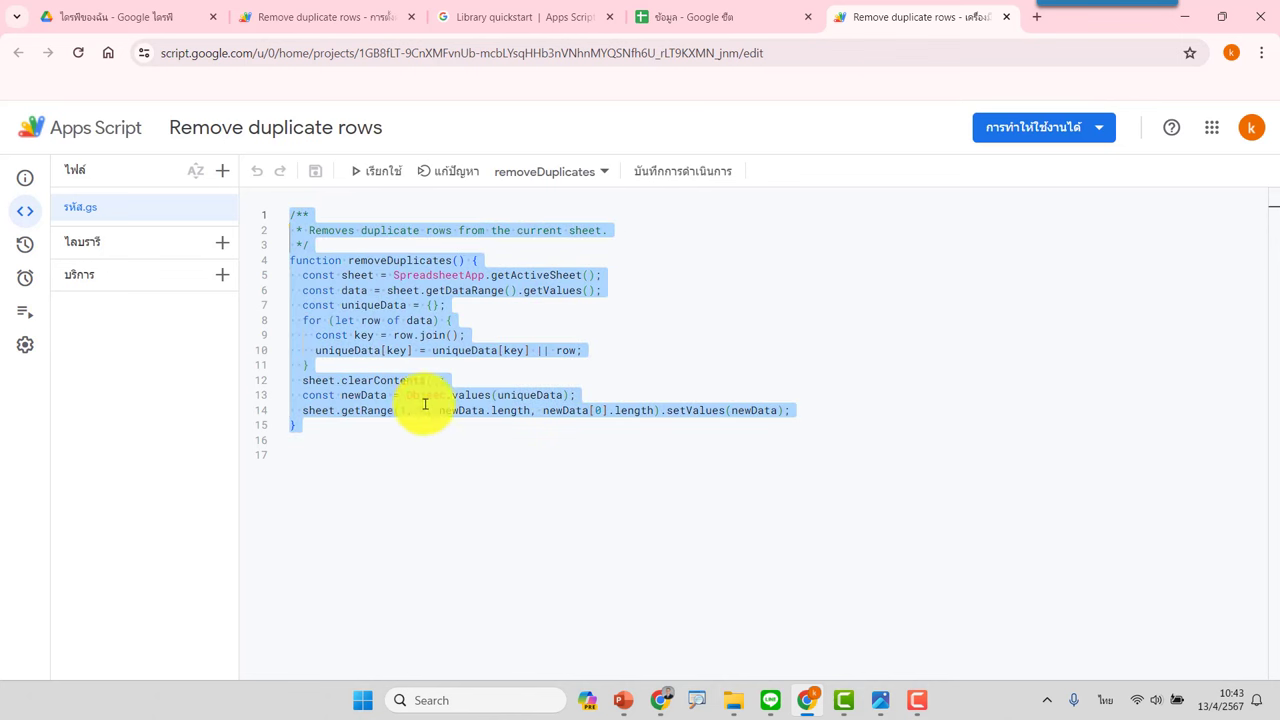
key(Delete)
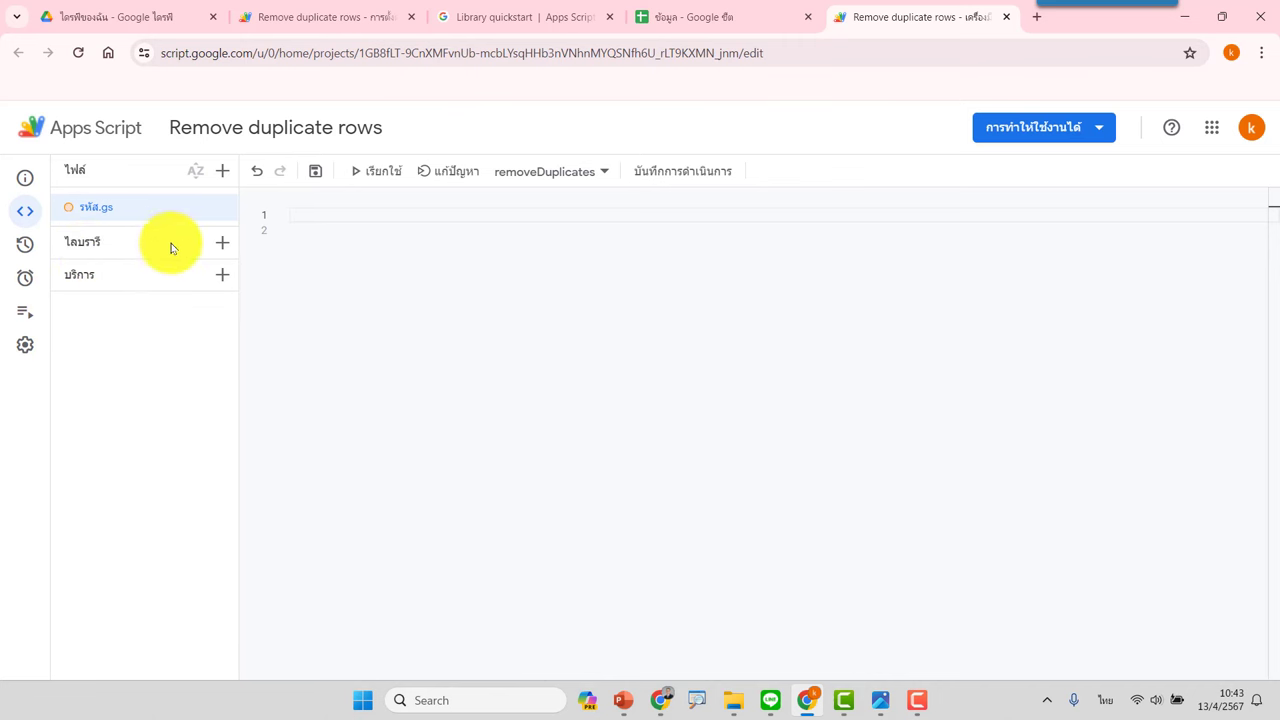
Step: Add the library by its pasted script ID at HEAD version, using the identifier Removeduplicaterows
click(222, 246)
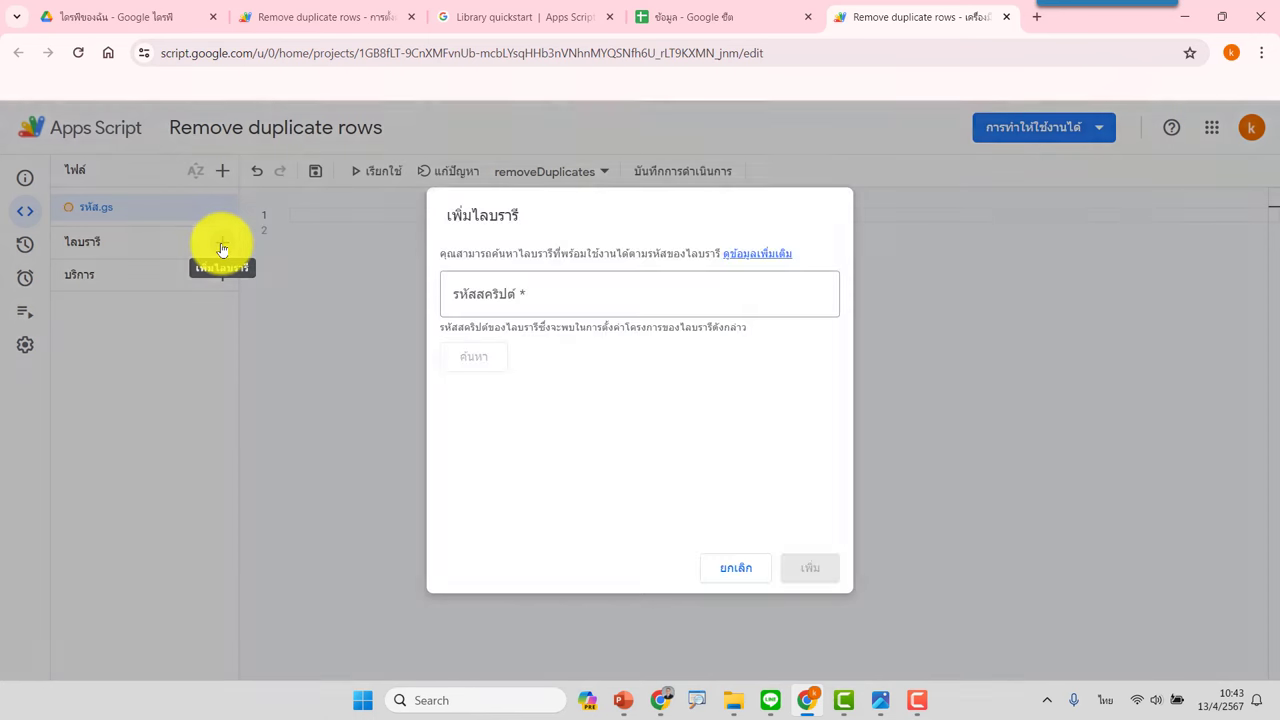
click(543, 299)
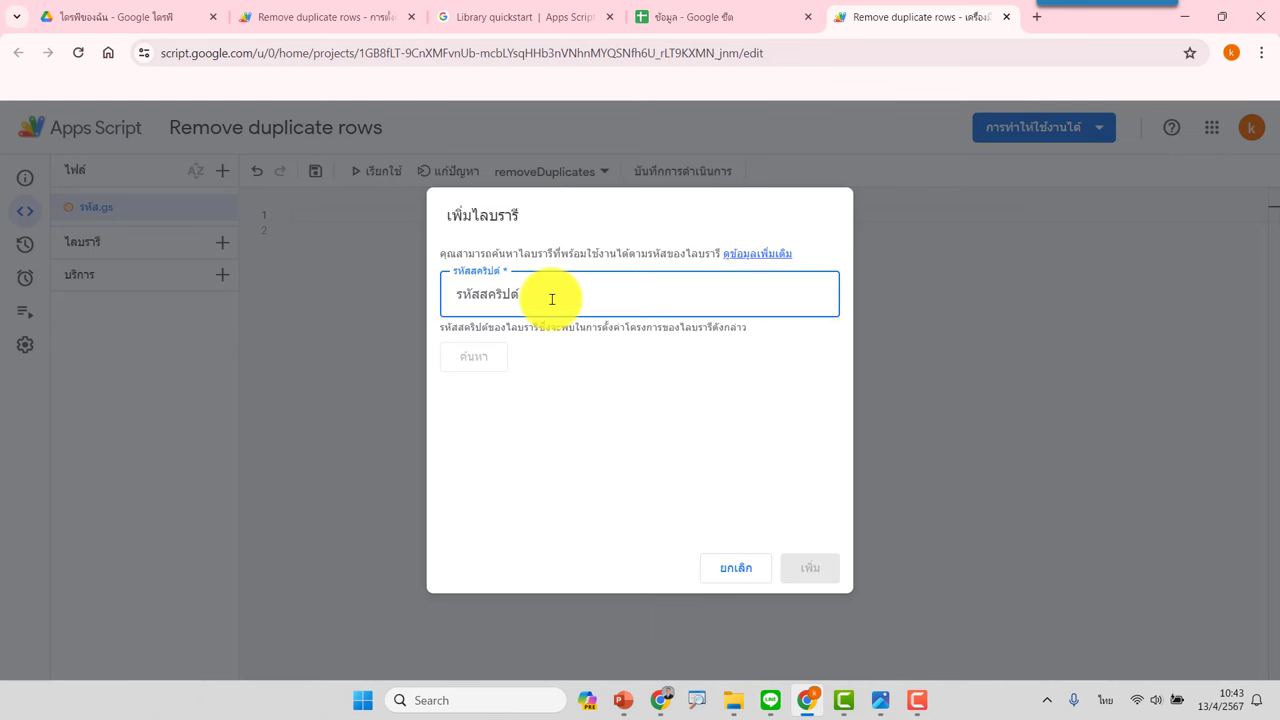
key(ctrl+v)
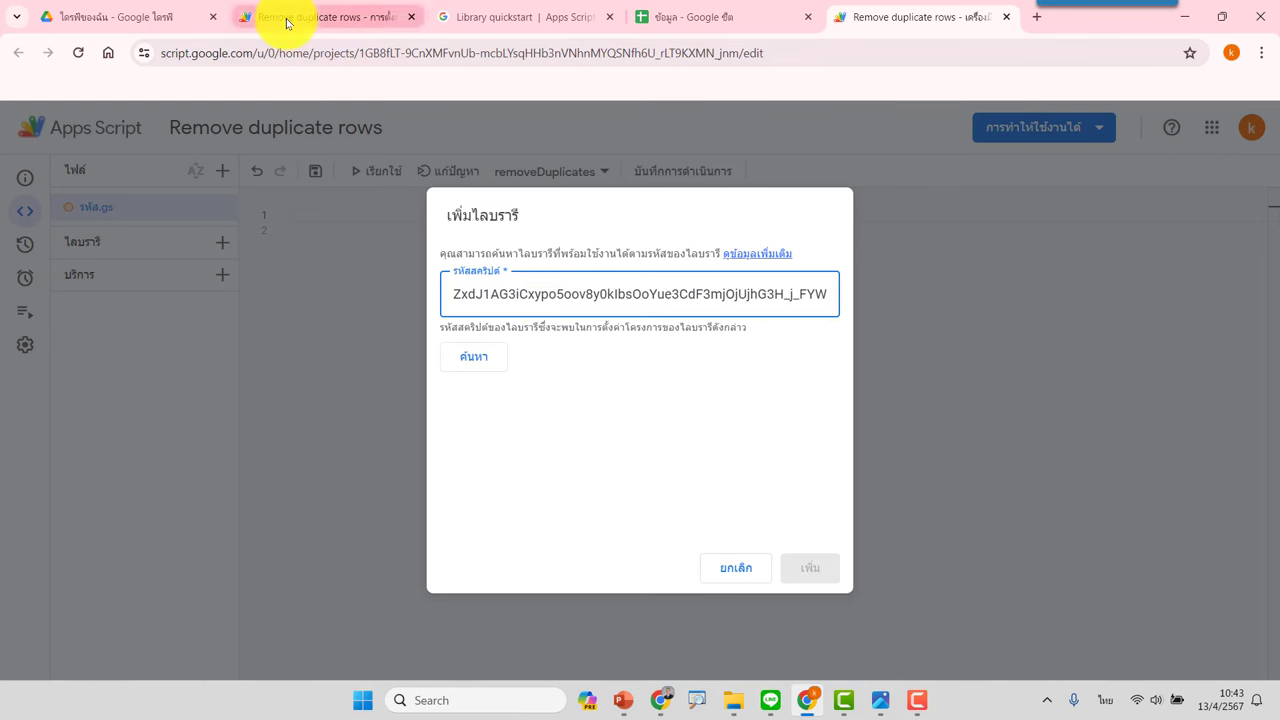
click(288, 18)
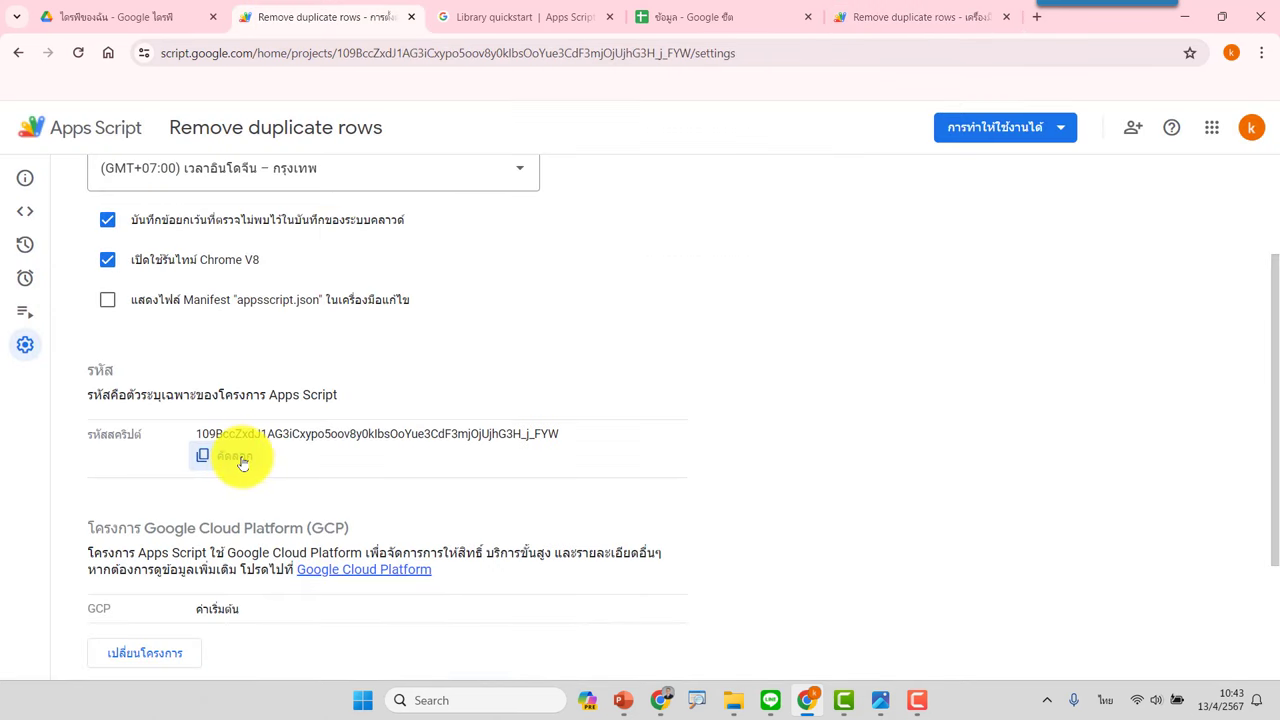
click(883, 14)
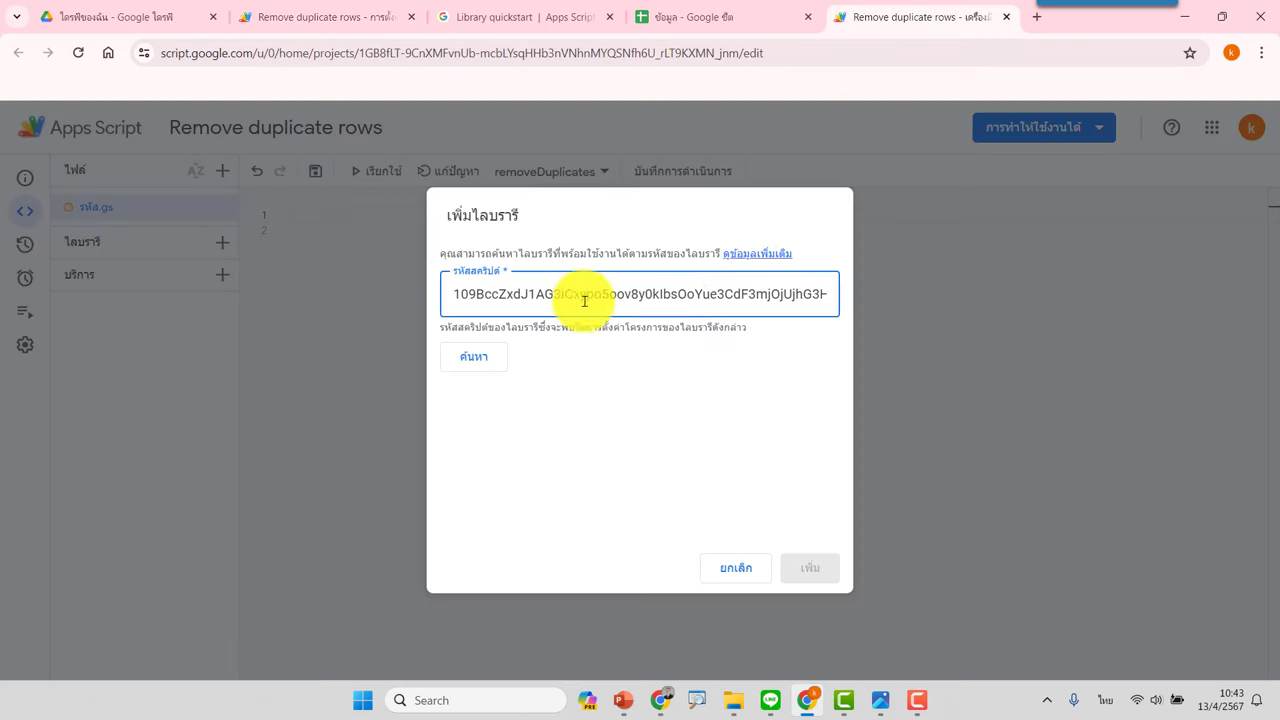
click(472, 356)
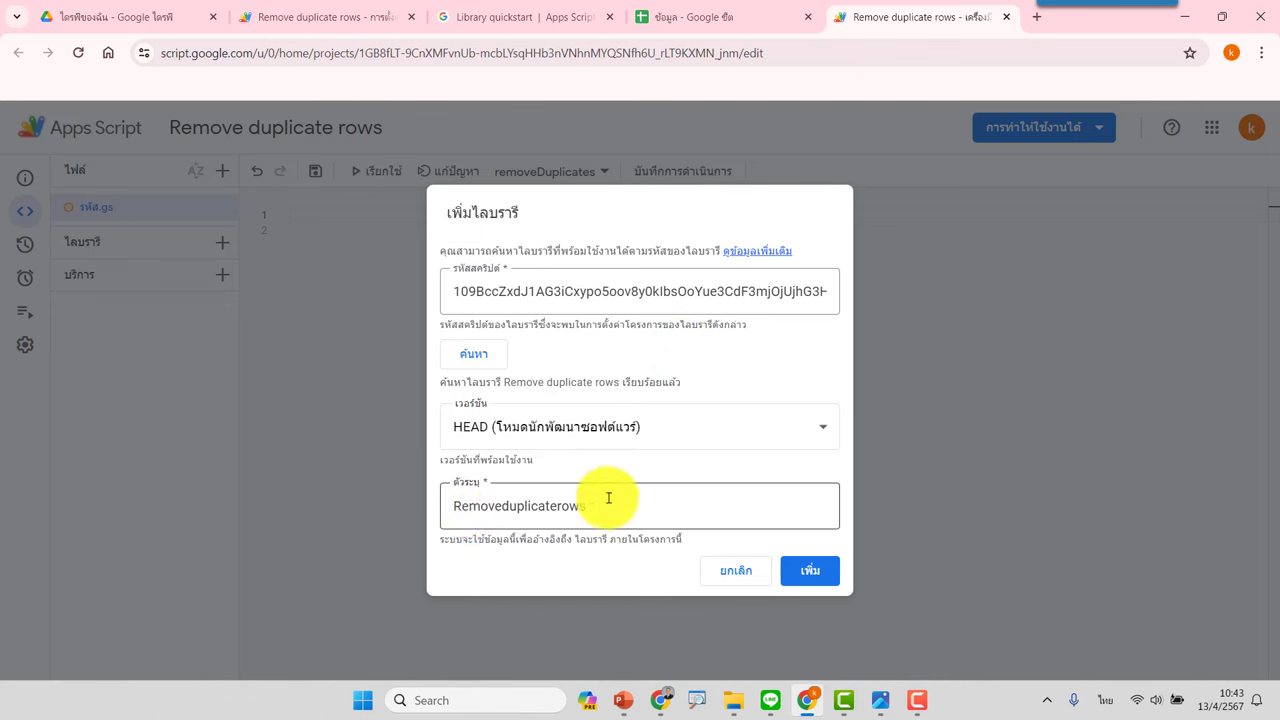
click(806, 570)
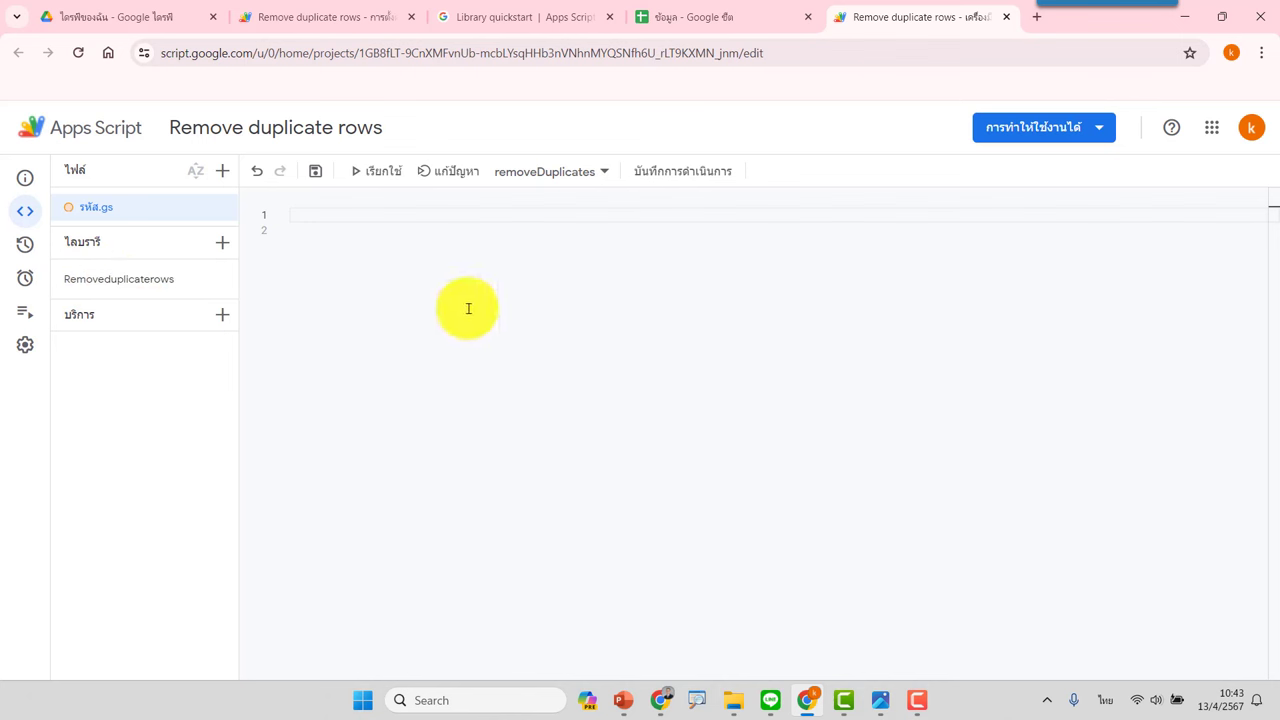
Step: Copy the step 8 runLibrary sample from the Library quickstart into the empty Code.gs file
click(508, 12)
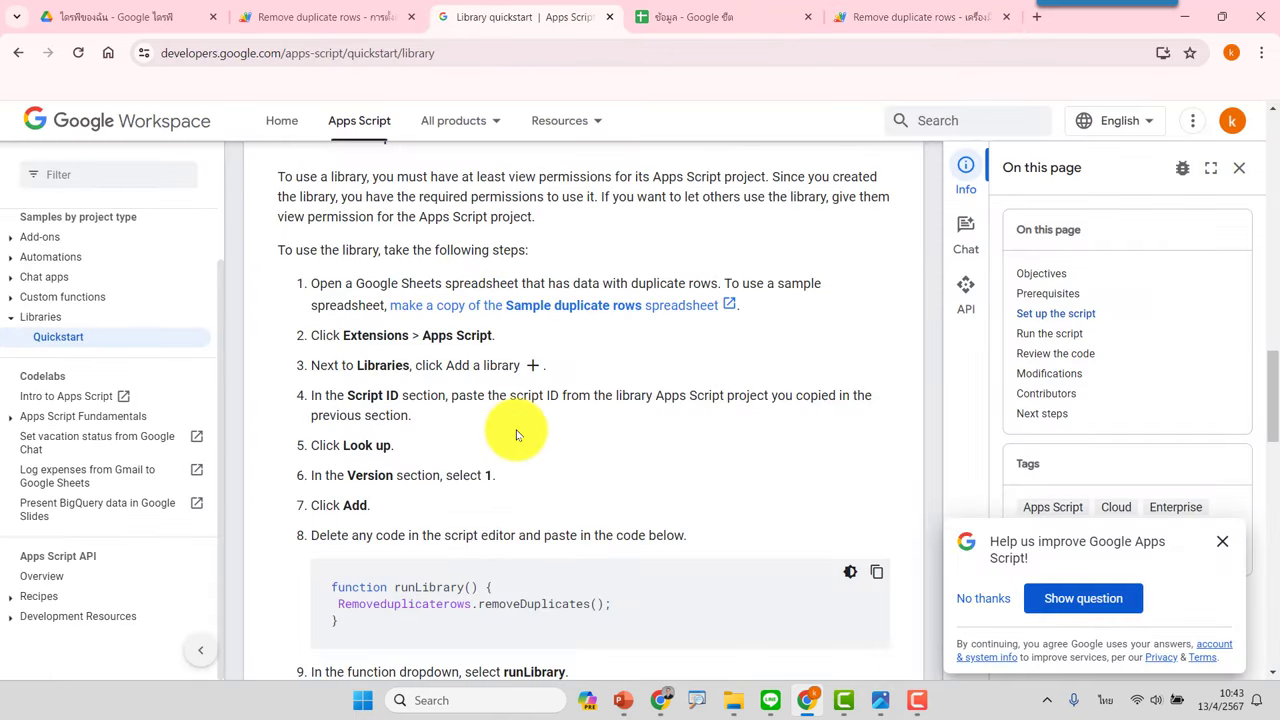
scroll(510, 430, down, 2)
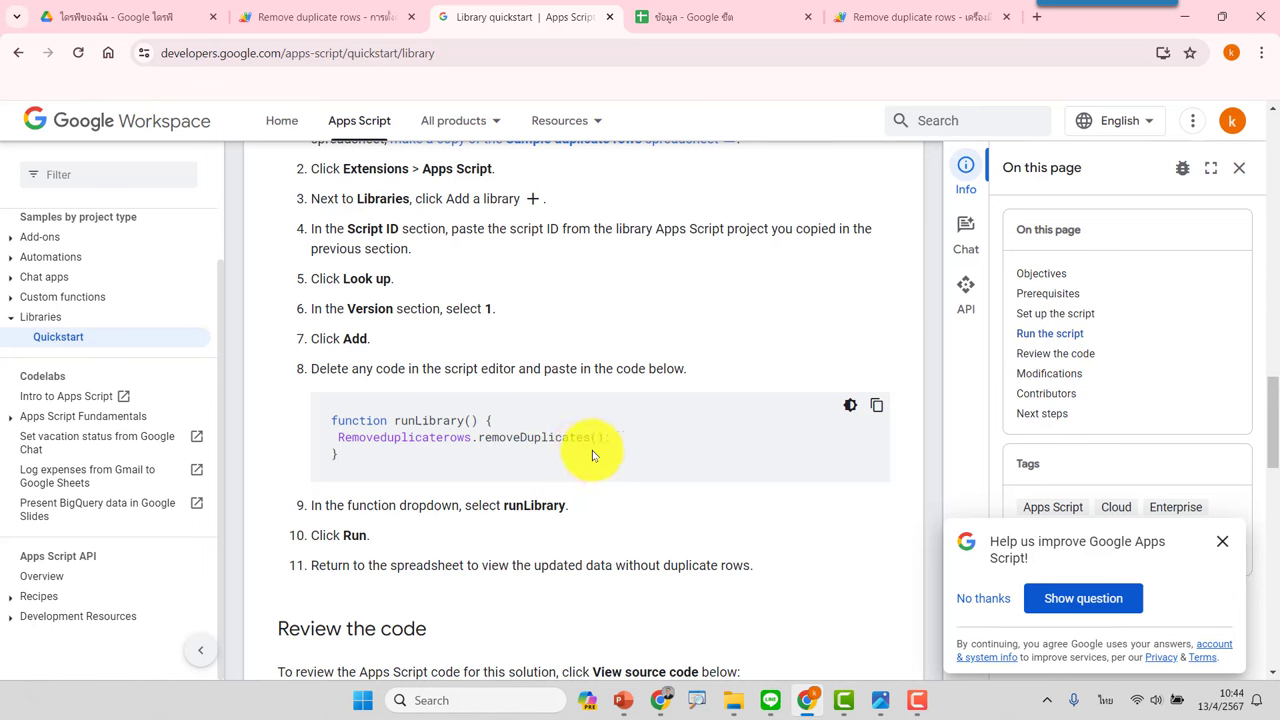
click(878, 410)
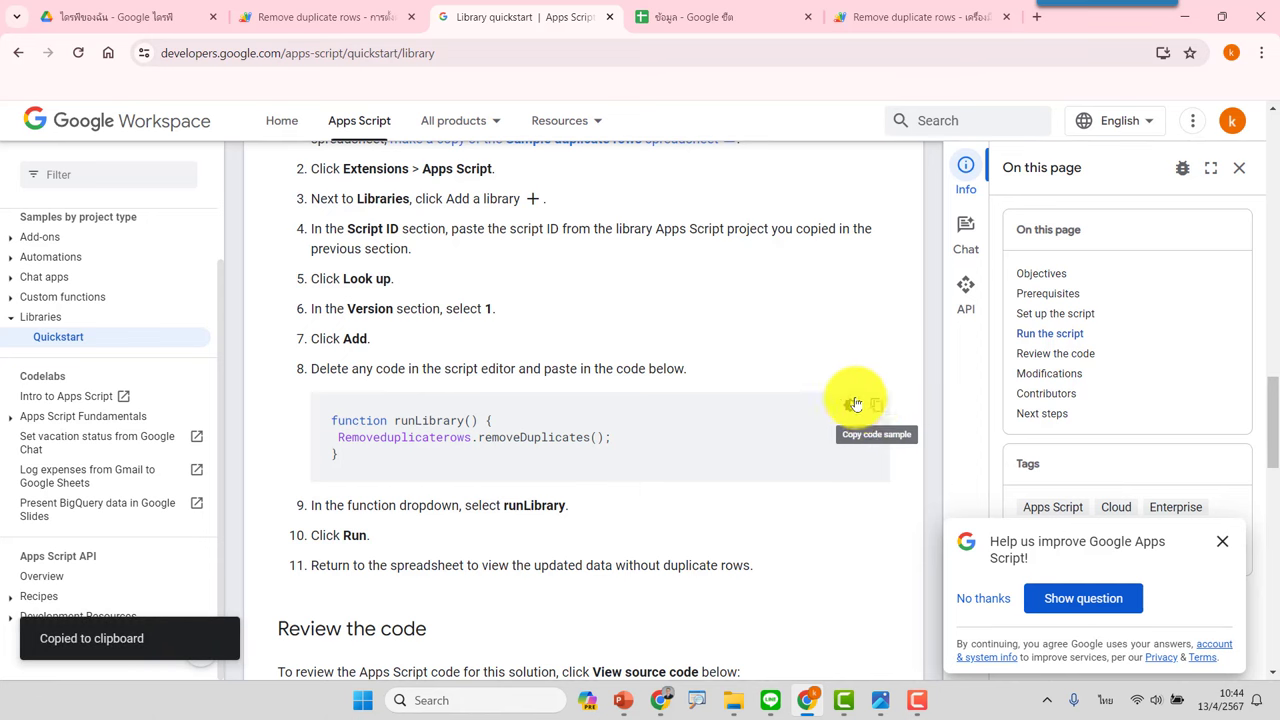
click(906, 17)
click(312, 210)
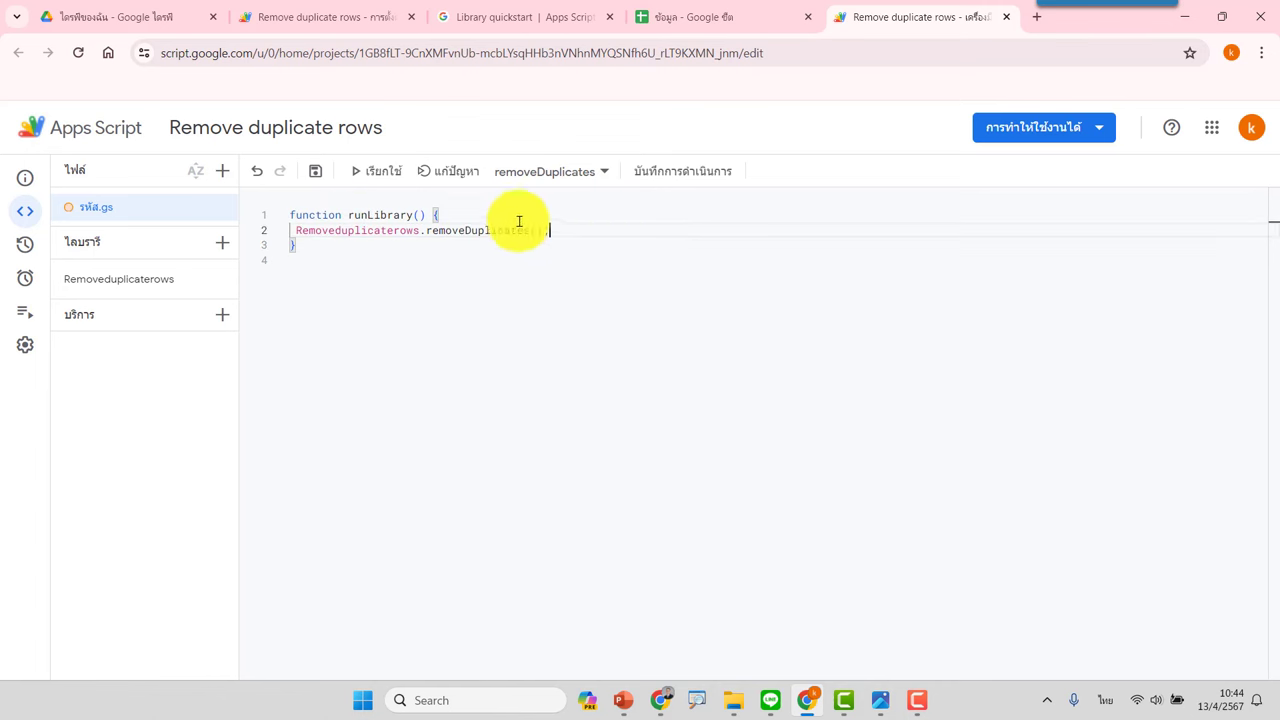
Step: Replace line 2 with Removeduplicaterows.removeDuplicates using the autocomplete suggestions
drag(550, 230, 267, 227)
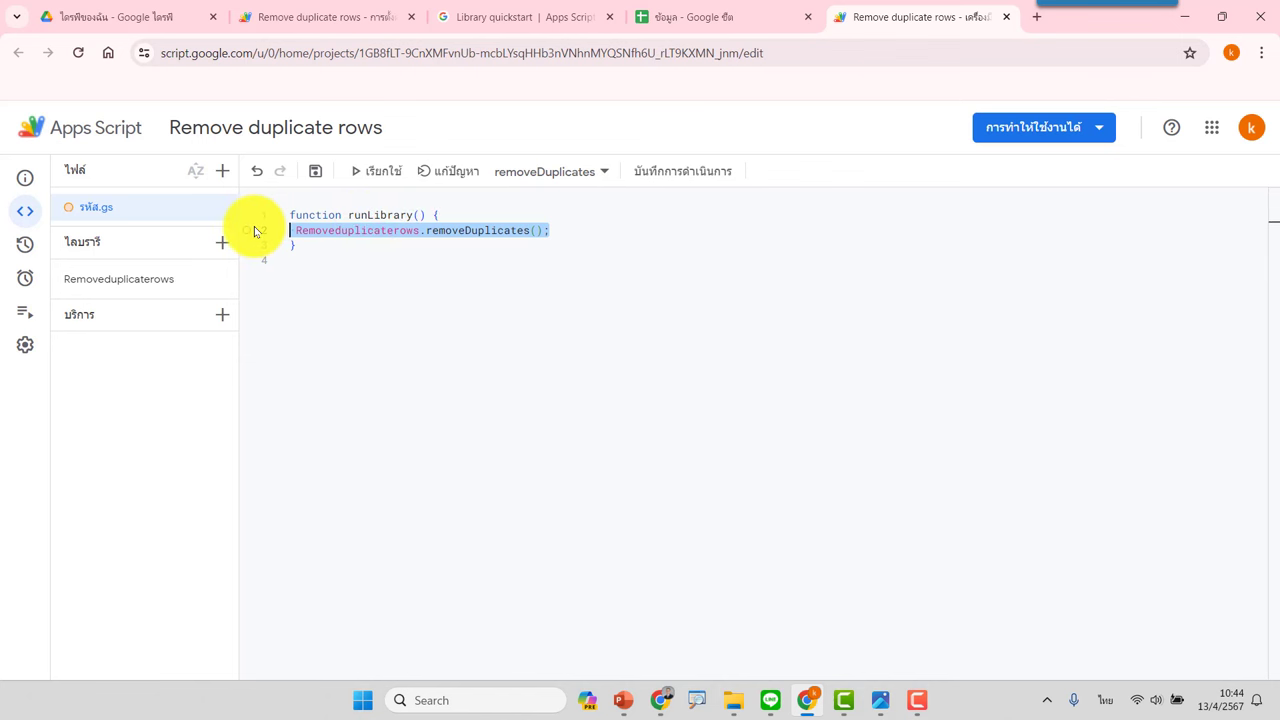
key(Delete)
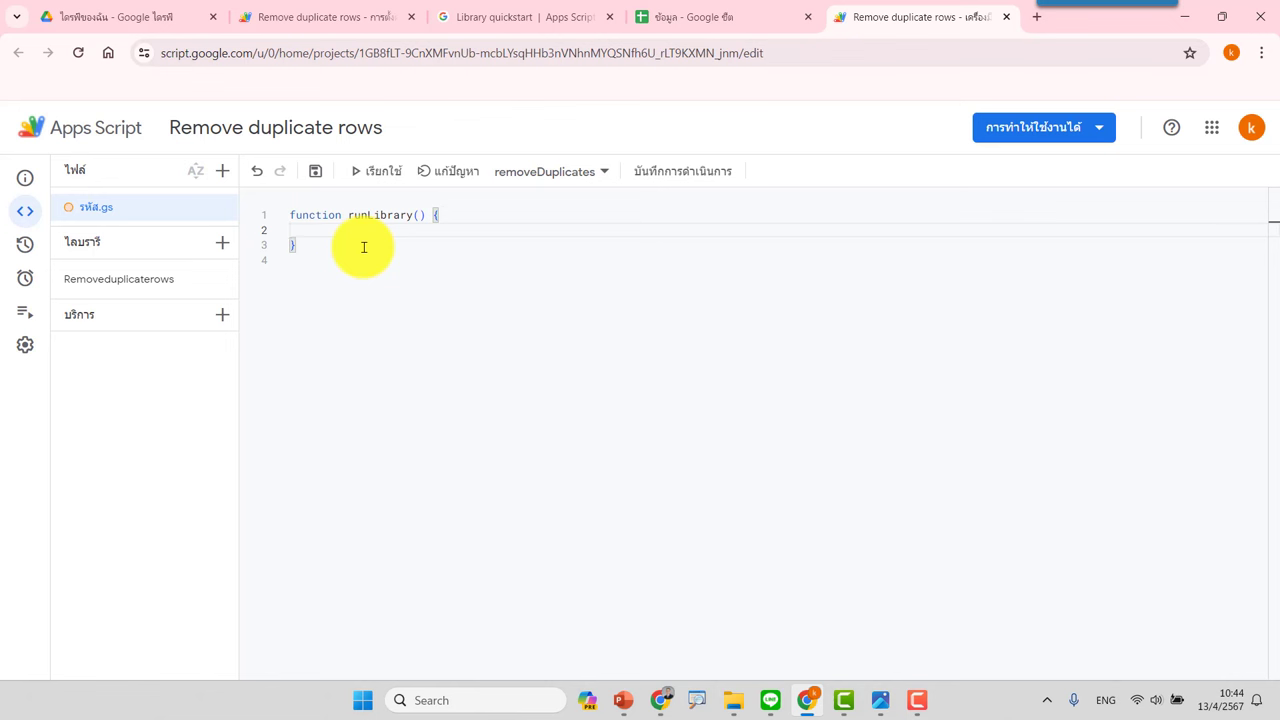
text(R)
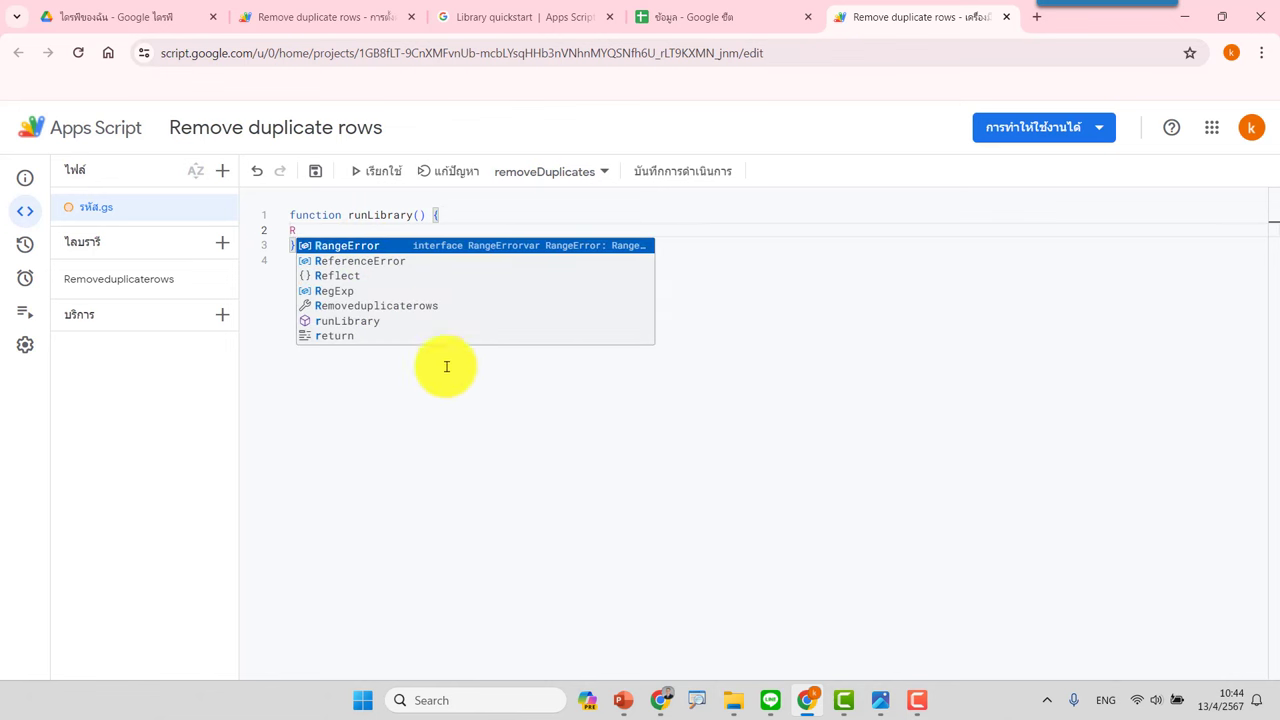
click(422, 307)
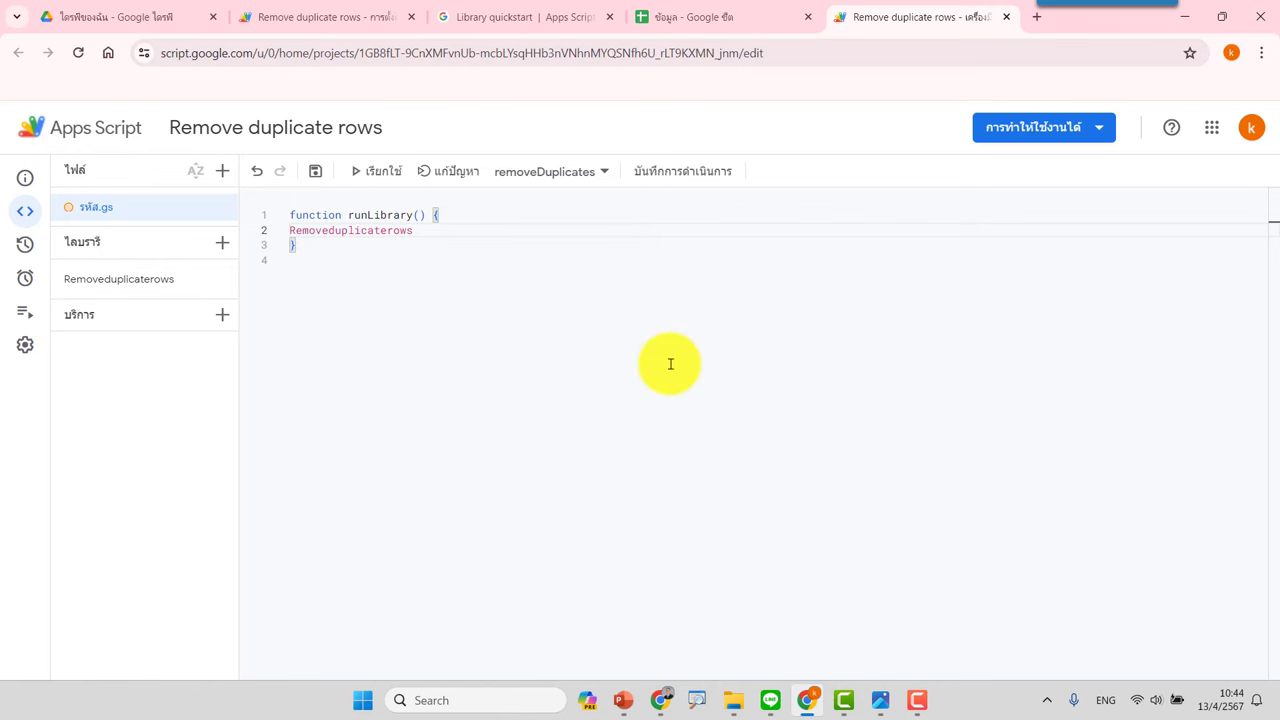
text(.)
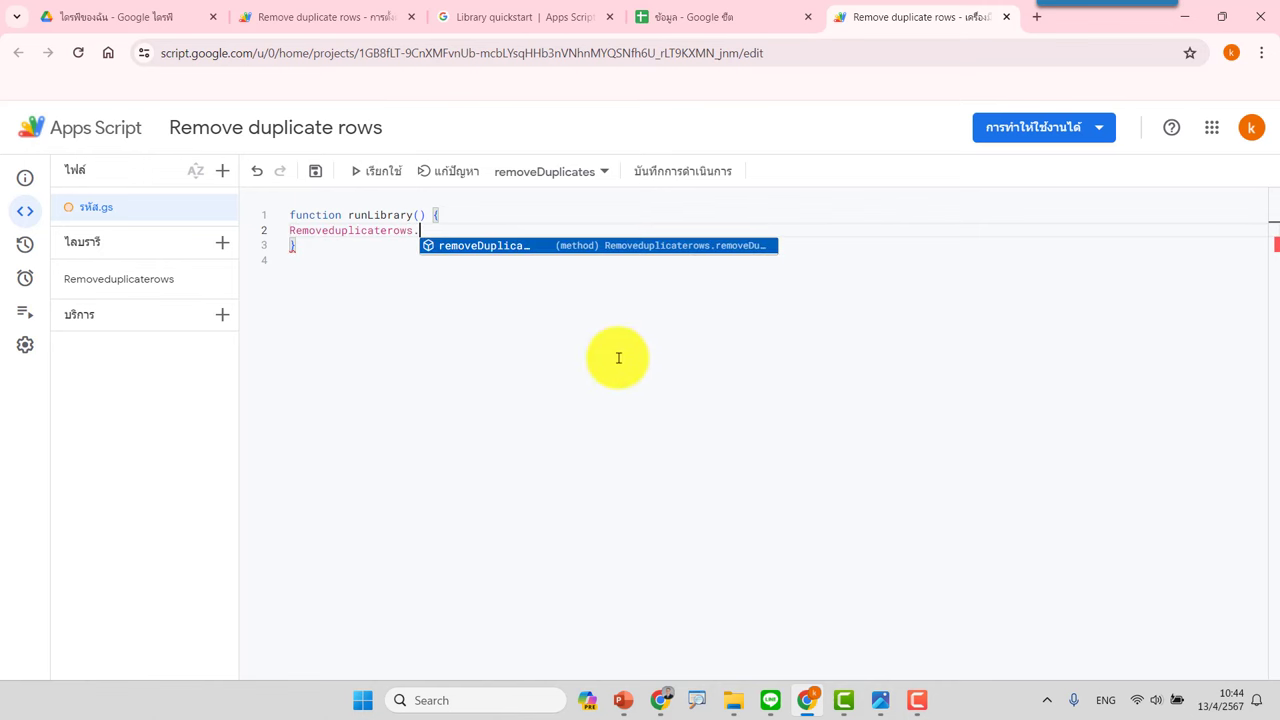
click(480, 250)
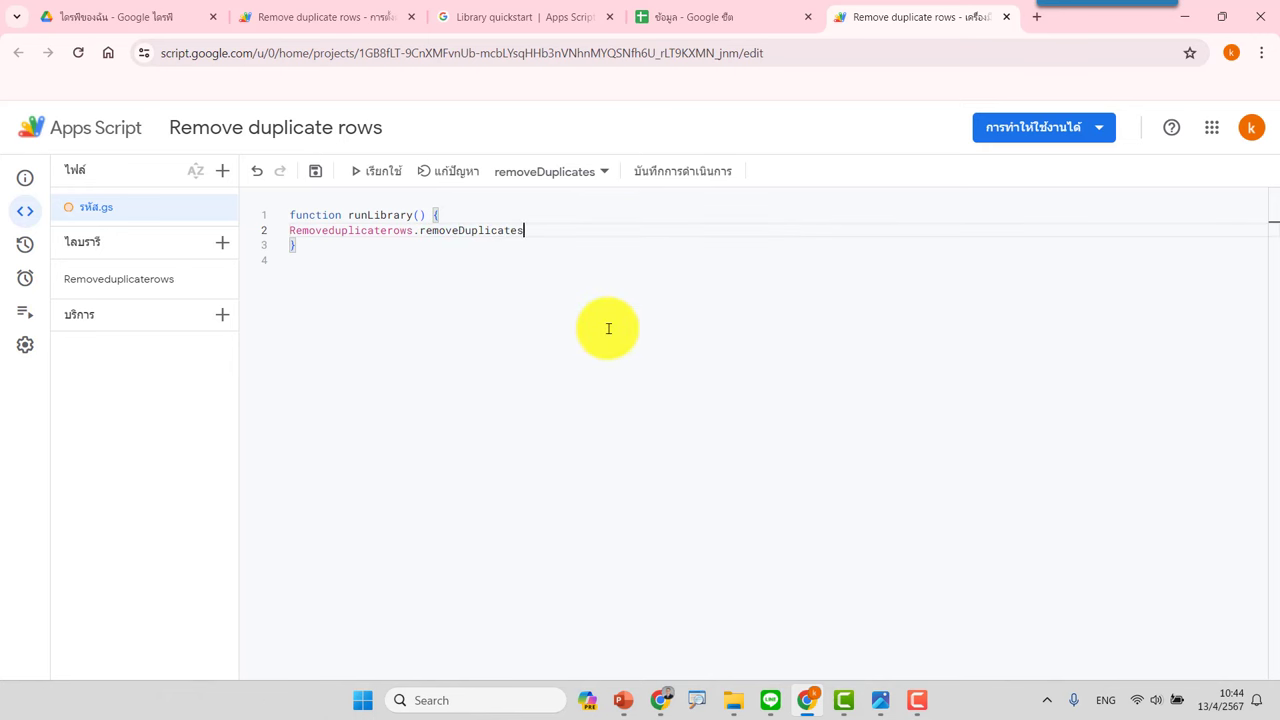
Step: Add the closing parentheses to match the quickstart sample and save the project
click(563, 17)
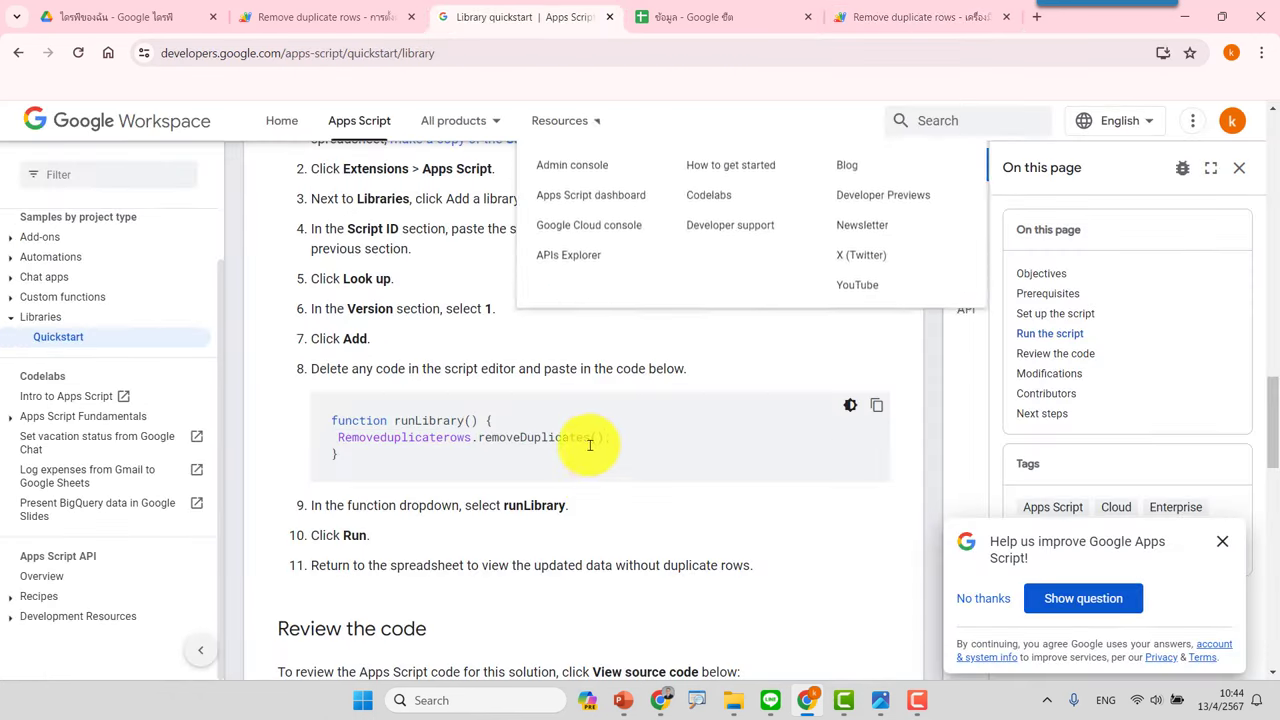
click(900, 33)
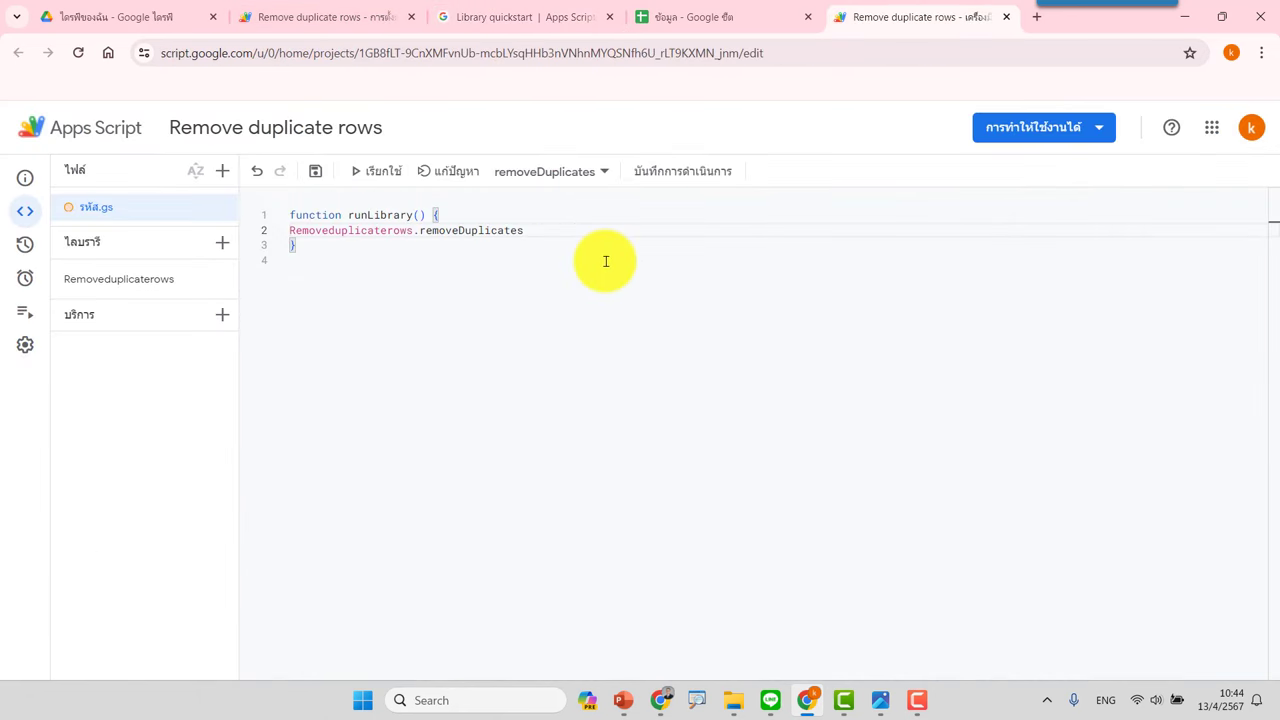
text(()
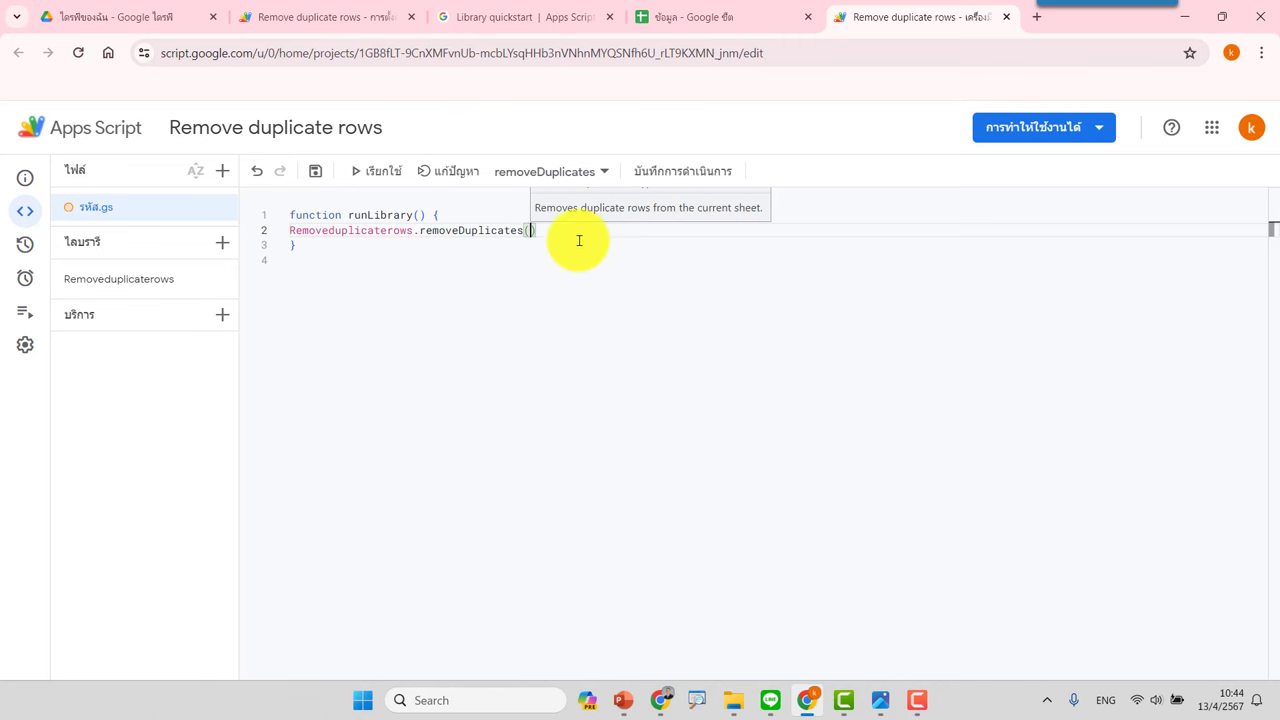
key(Down)
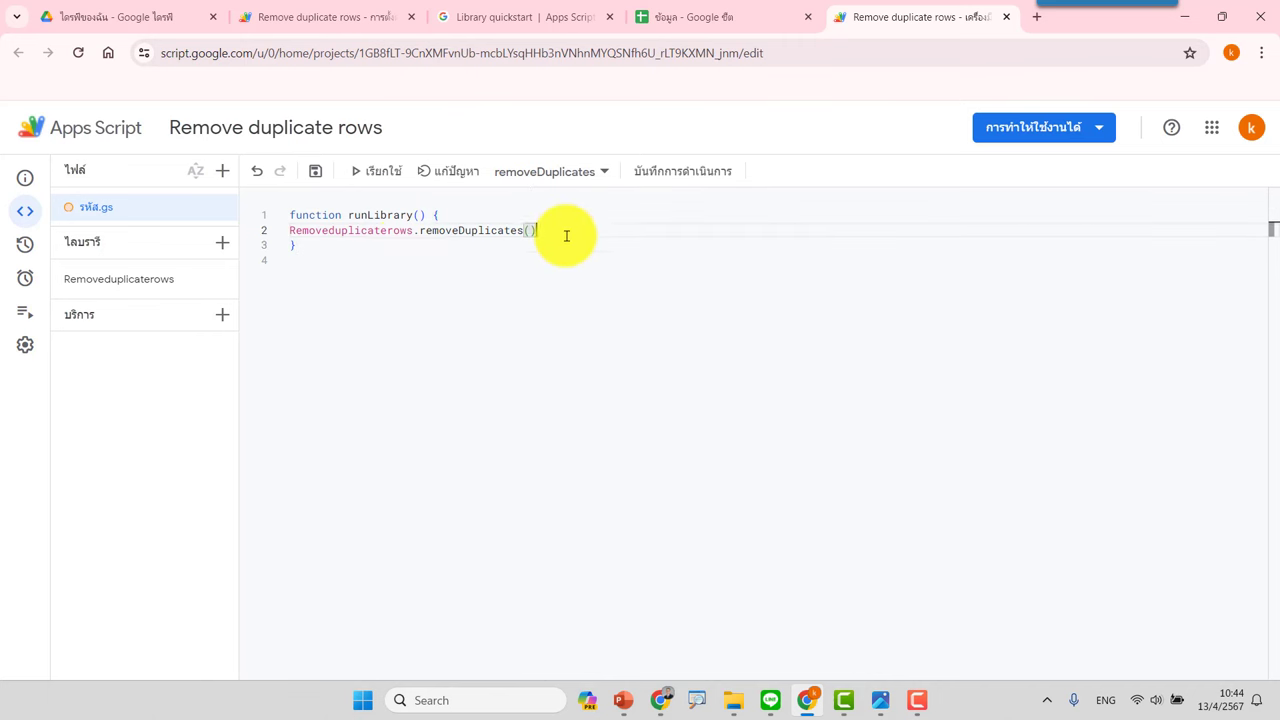
click(315, 172)
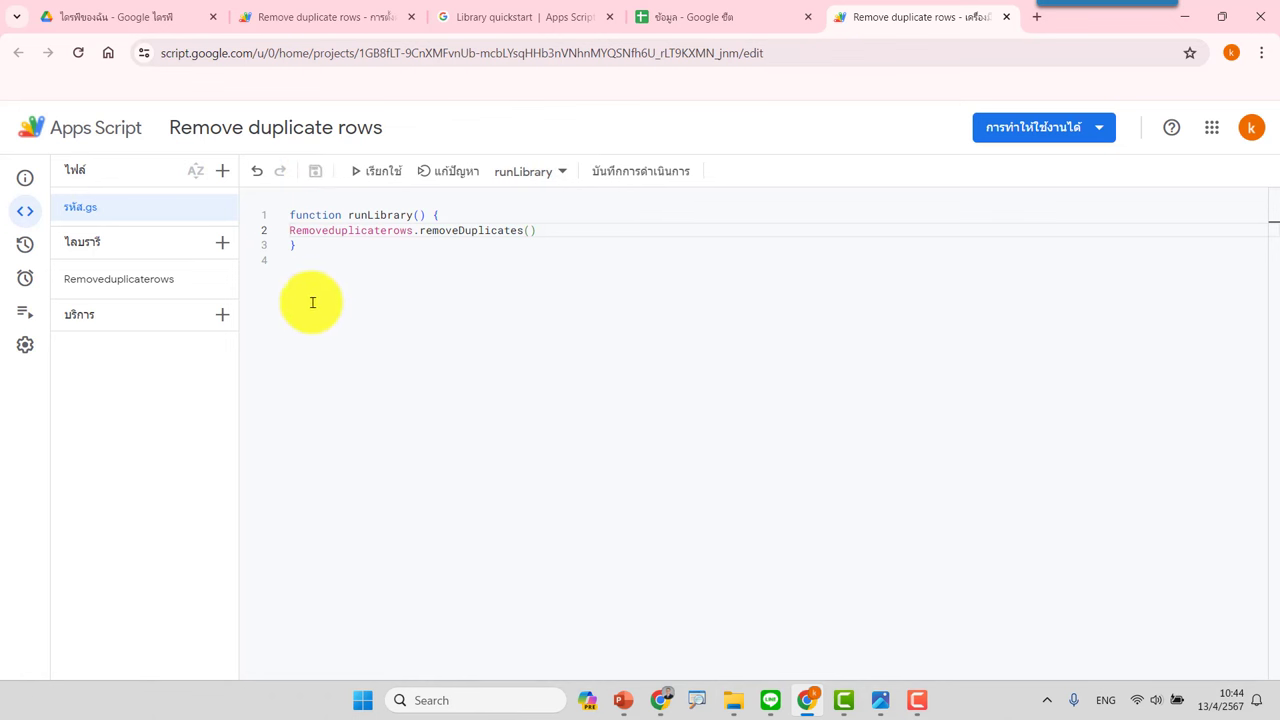
Step: Run runLibrary, confirm the sheet now holds 12 unique contact rows, and close the execution log
click(686, 17)
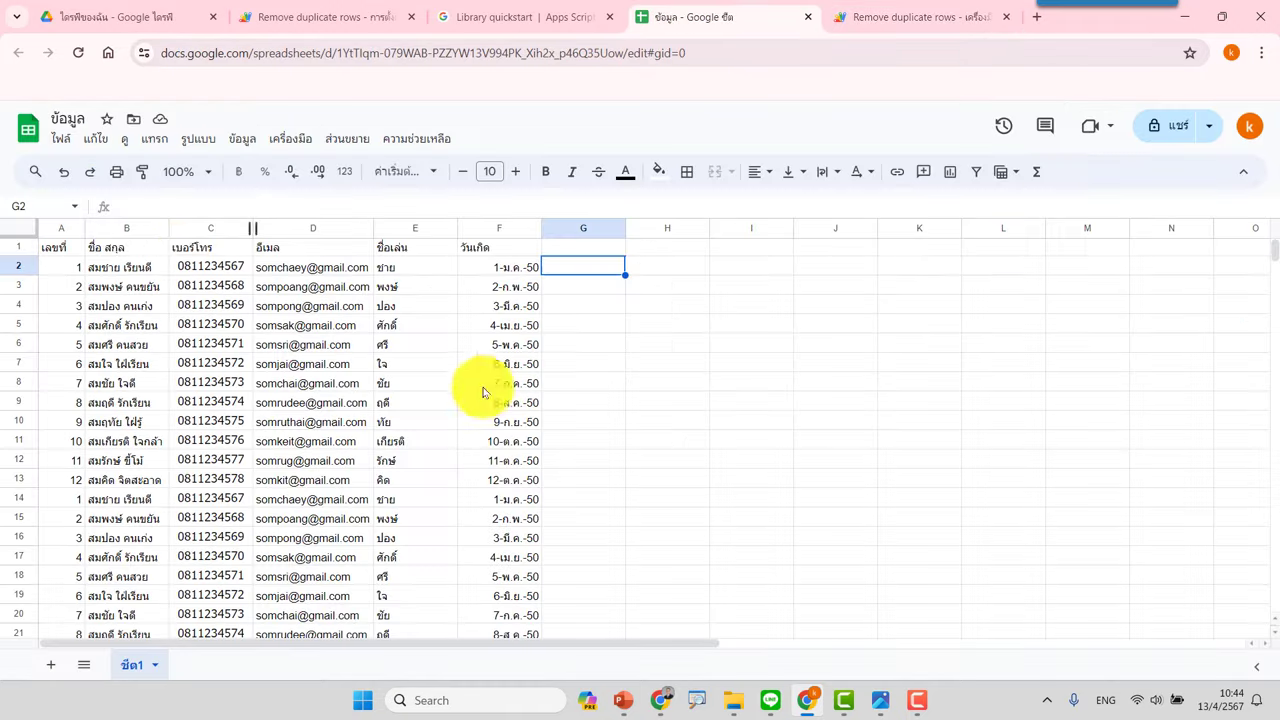
scroll(183, 430, down, 5)
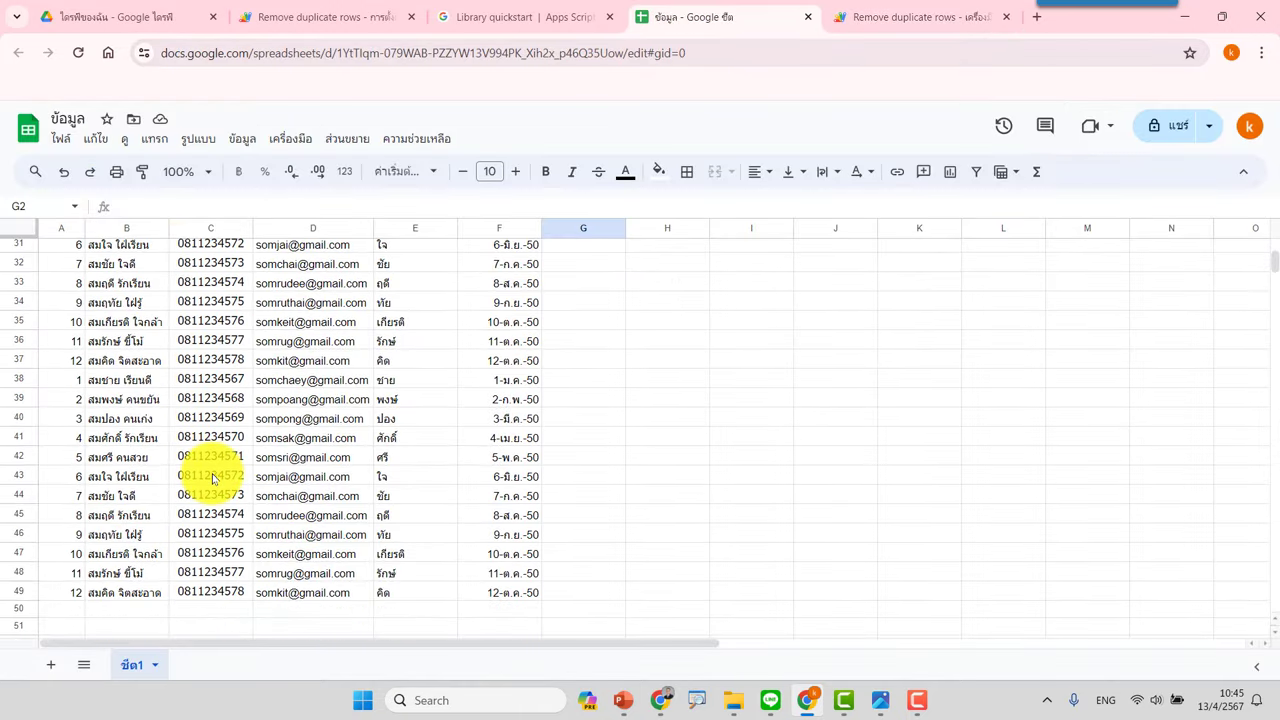
scroll(212, 470, up, 5)
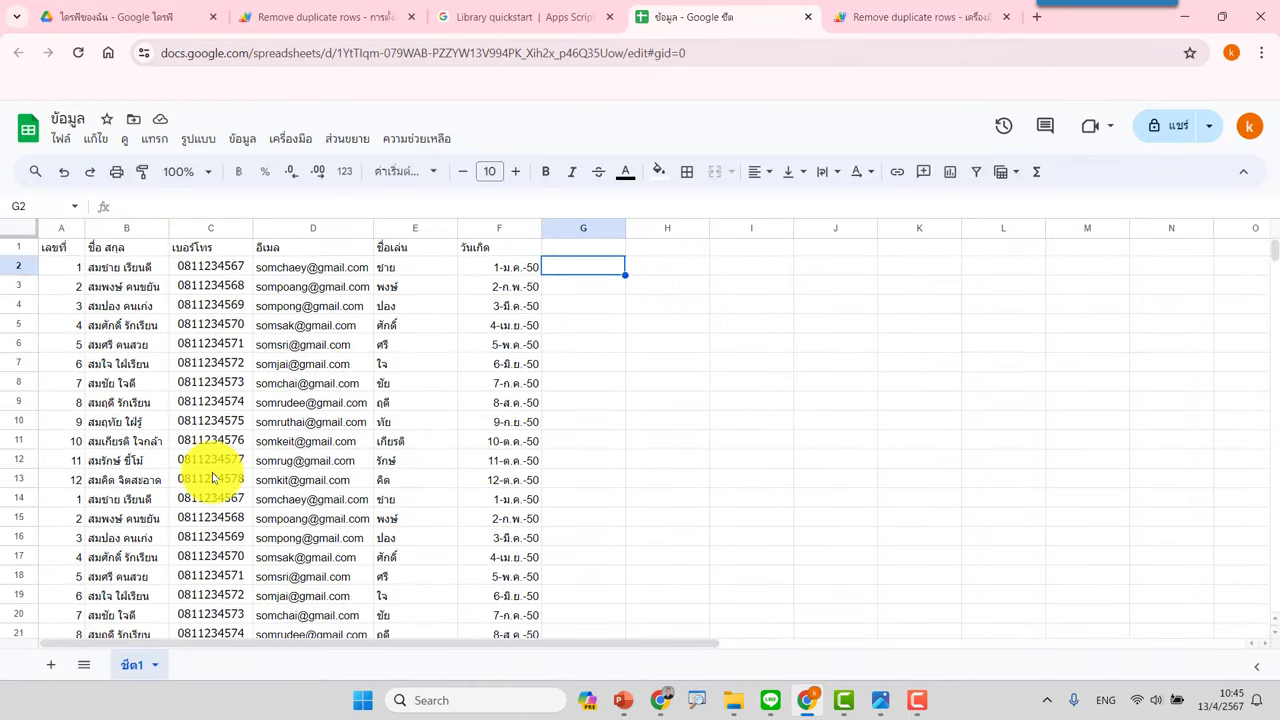
click(889, 14)
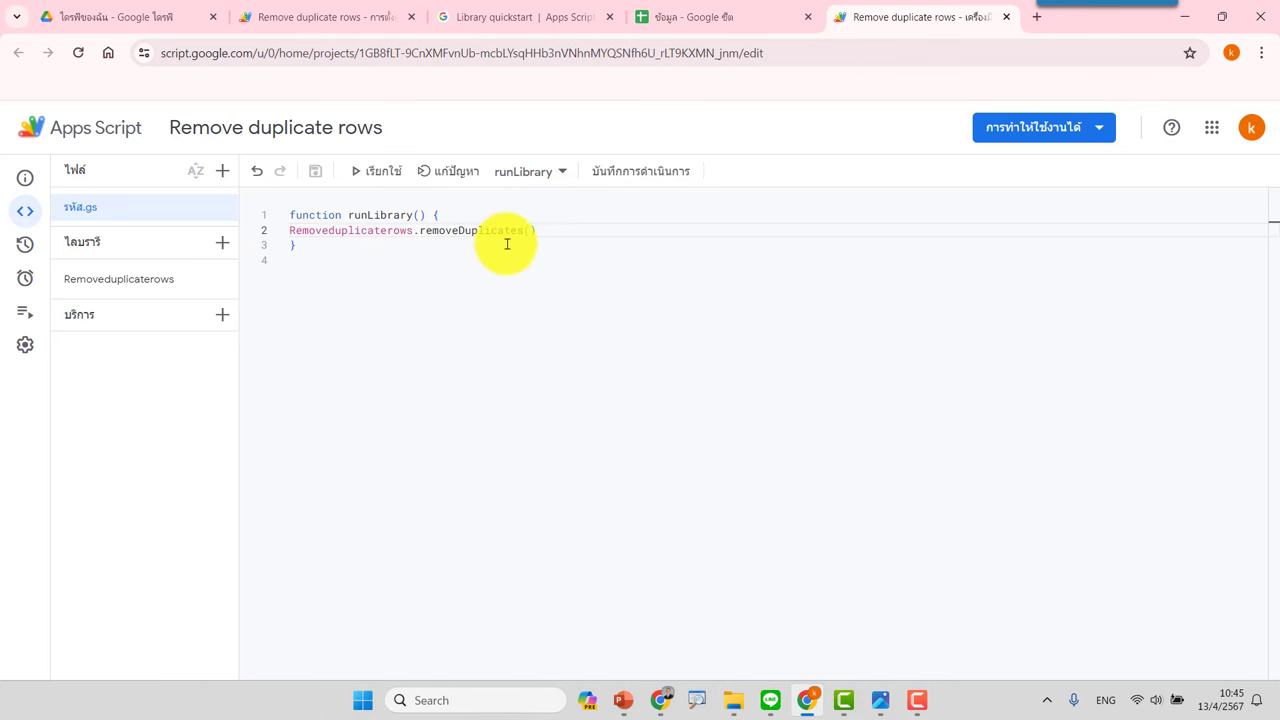
click(366, 173)
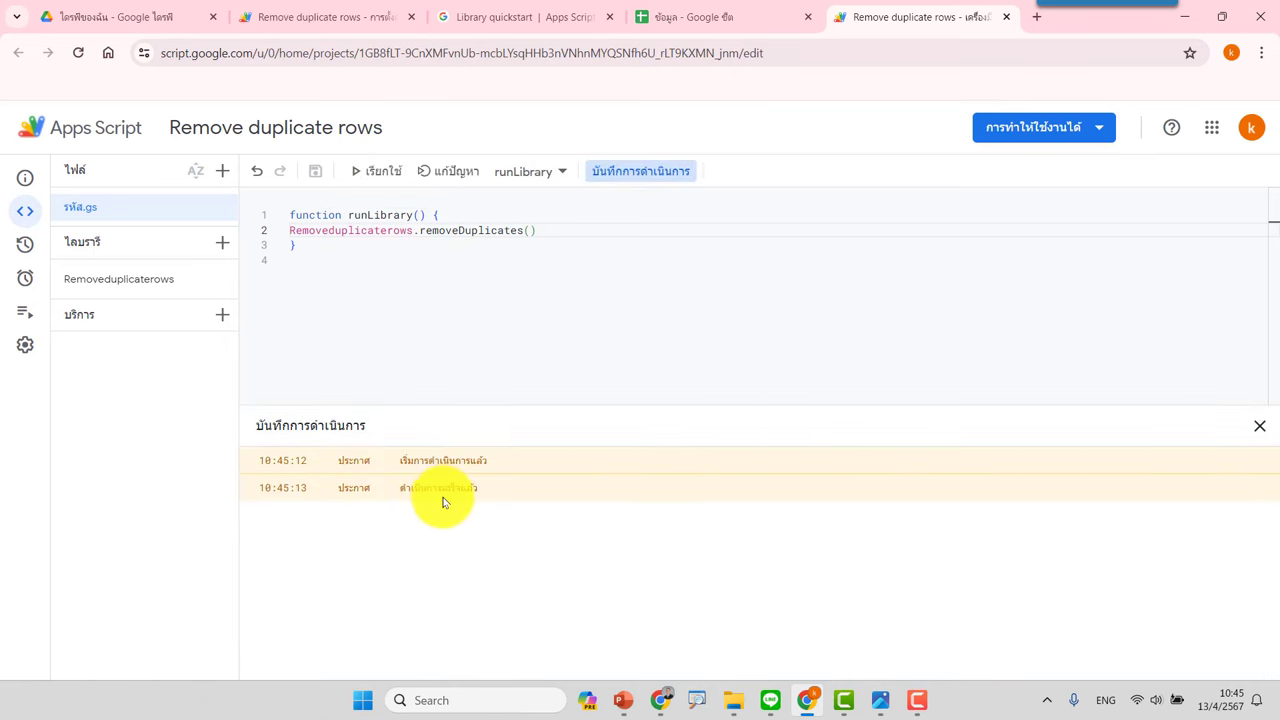
click(726, 16)
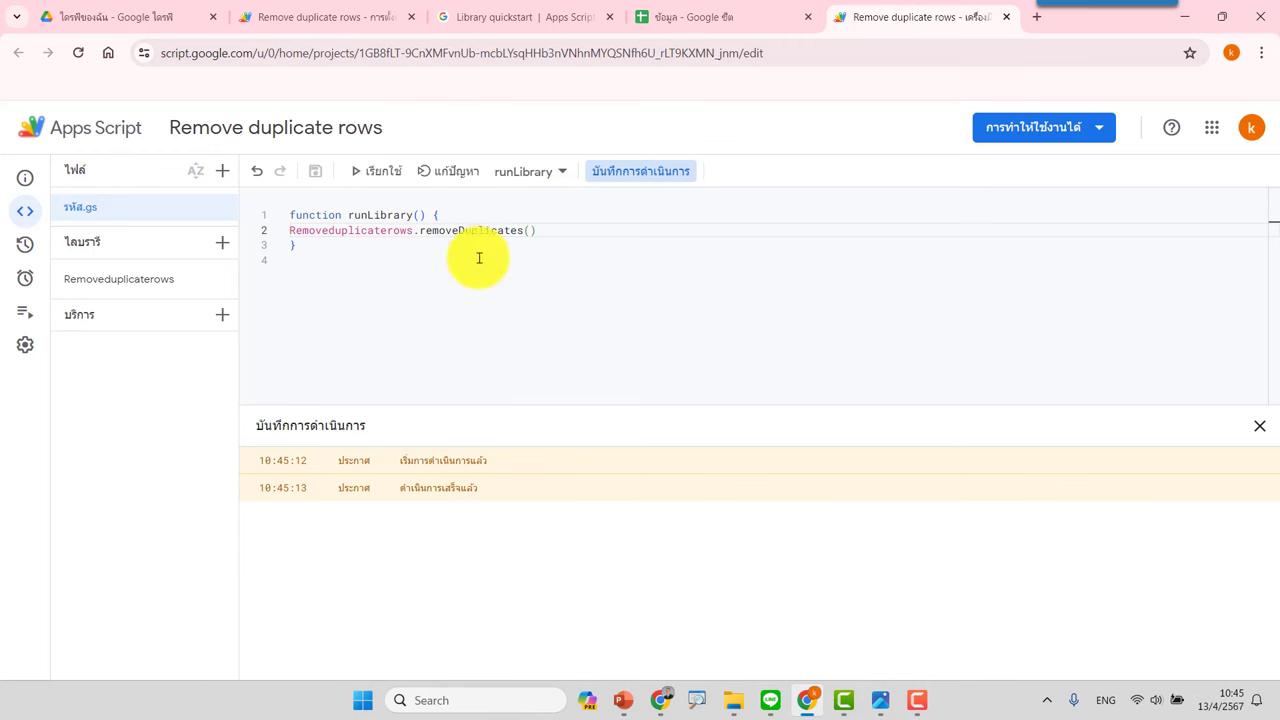
click(1259, 426)
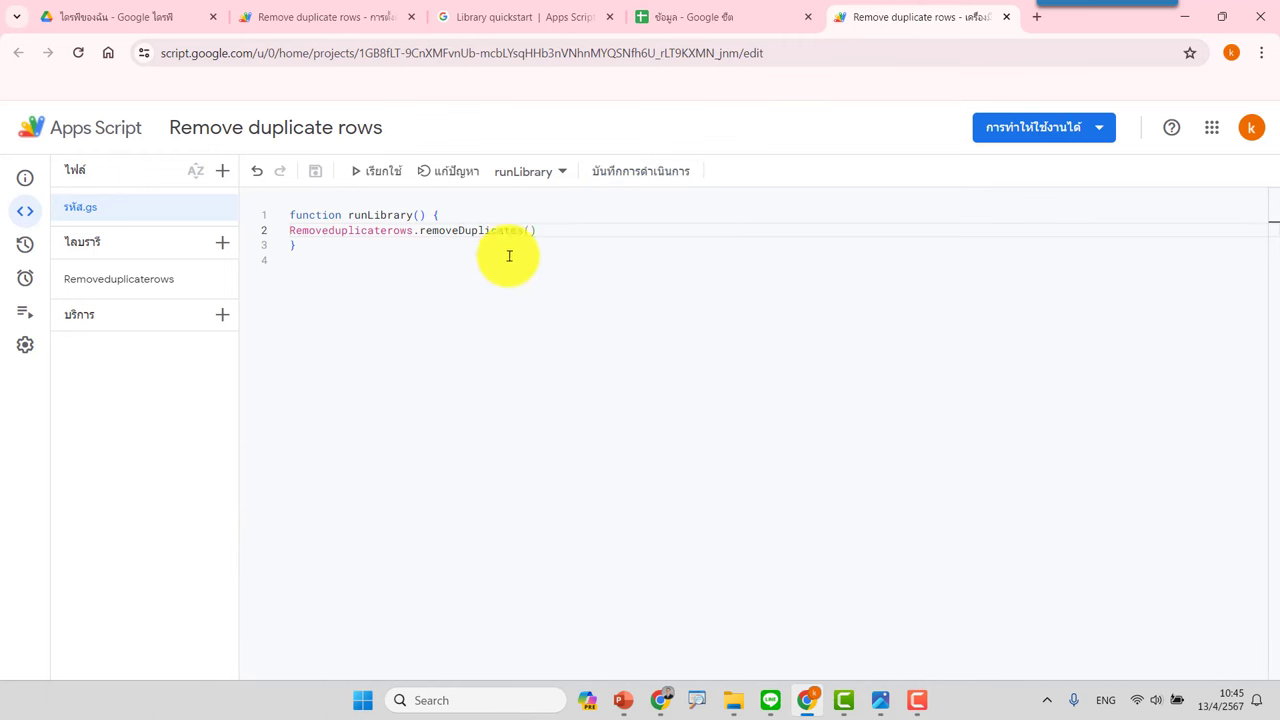
click(328, 16)
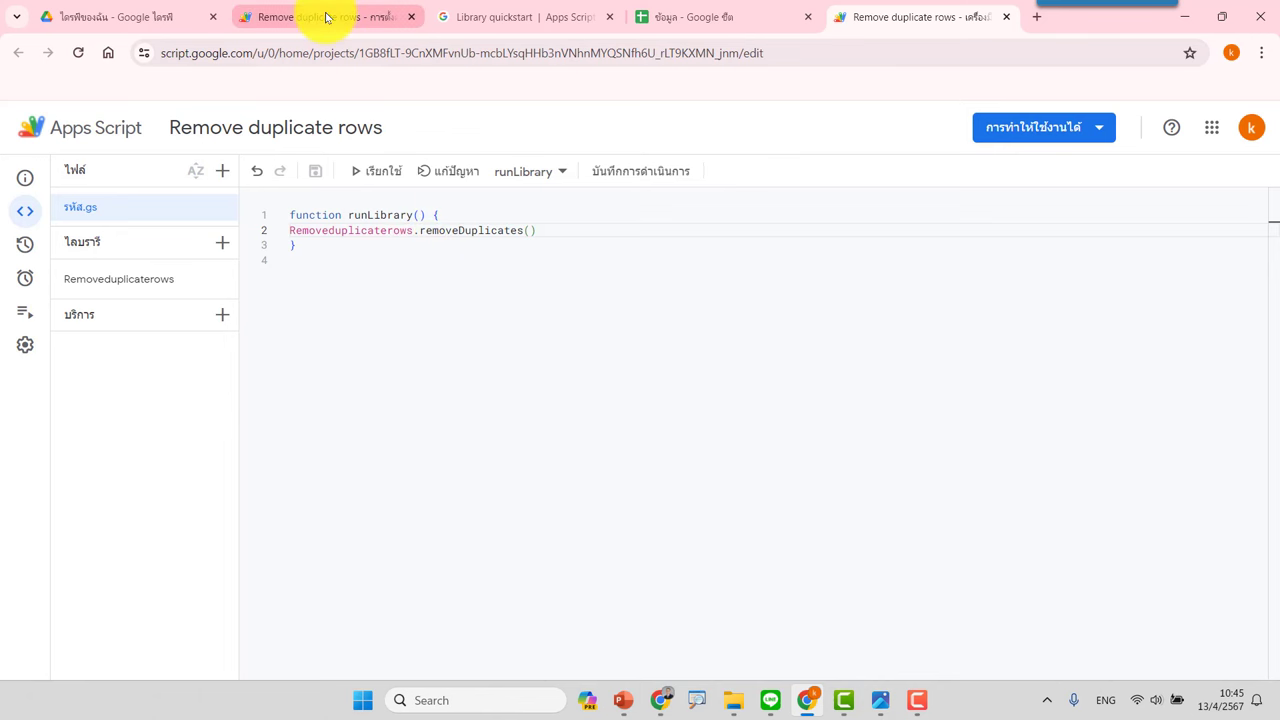
click(23, 214)
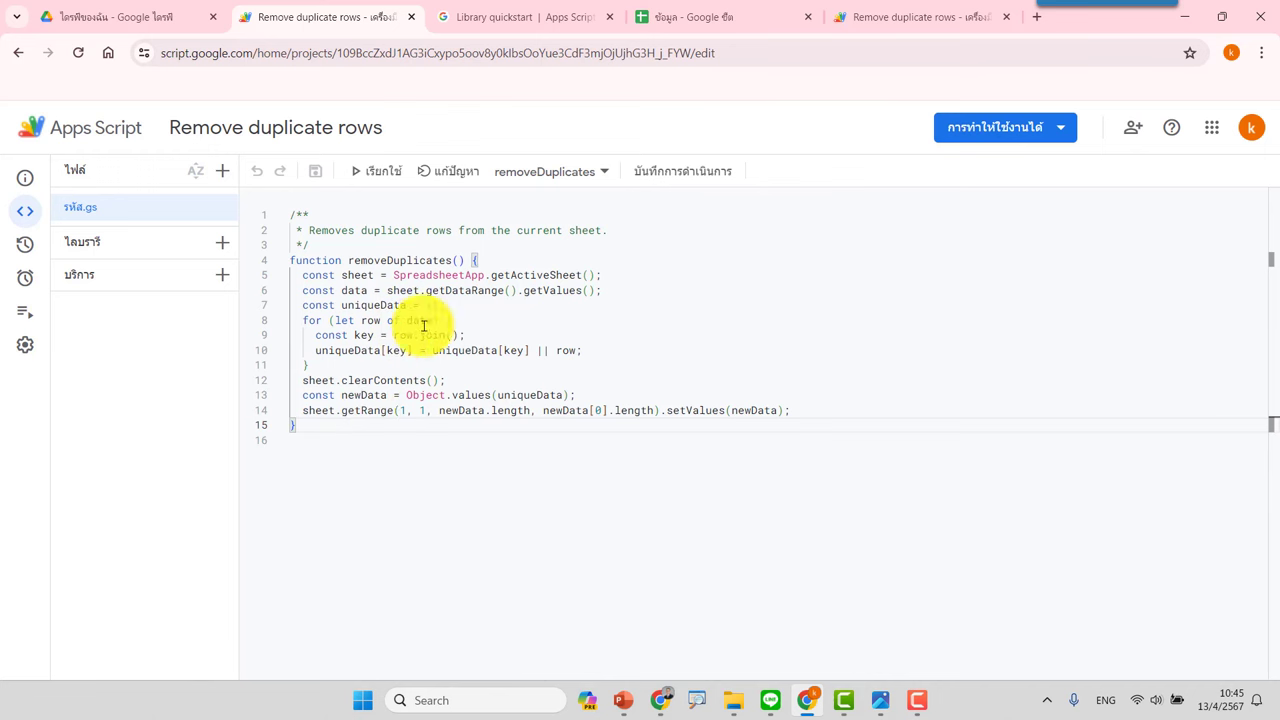
click(900, 17)
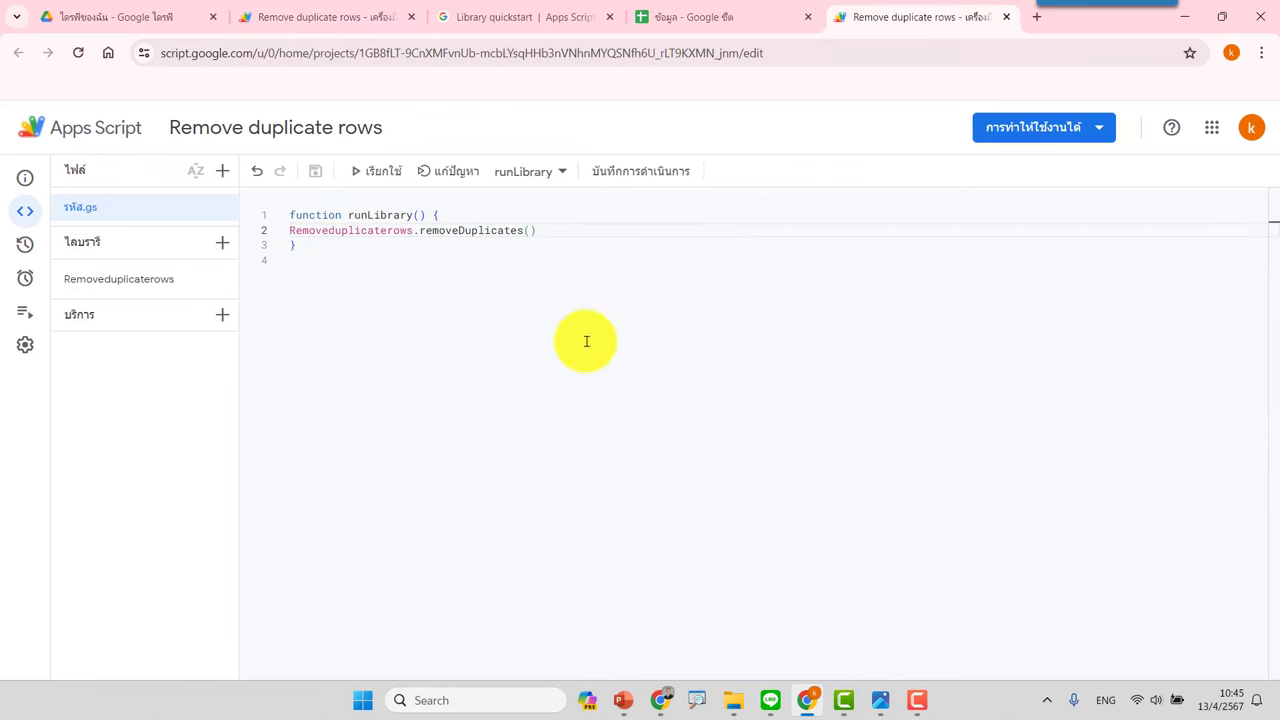